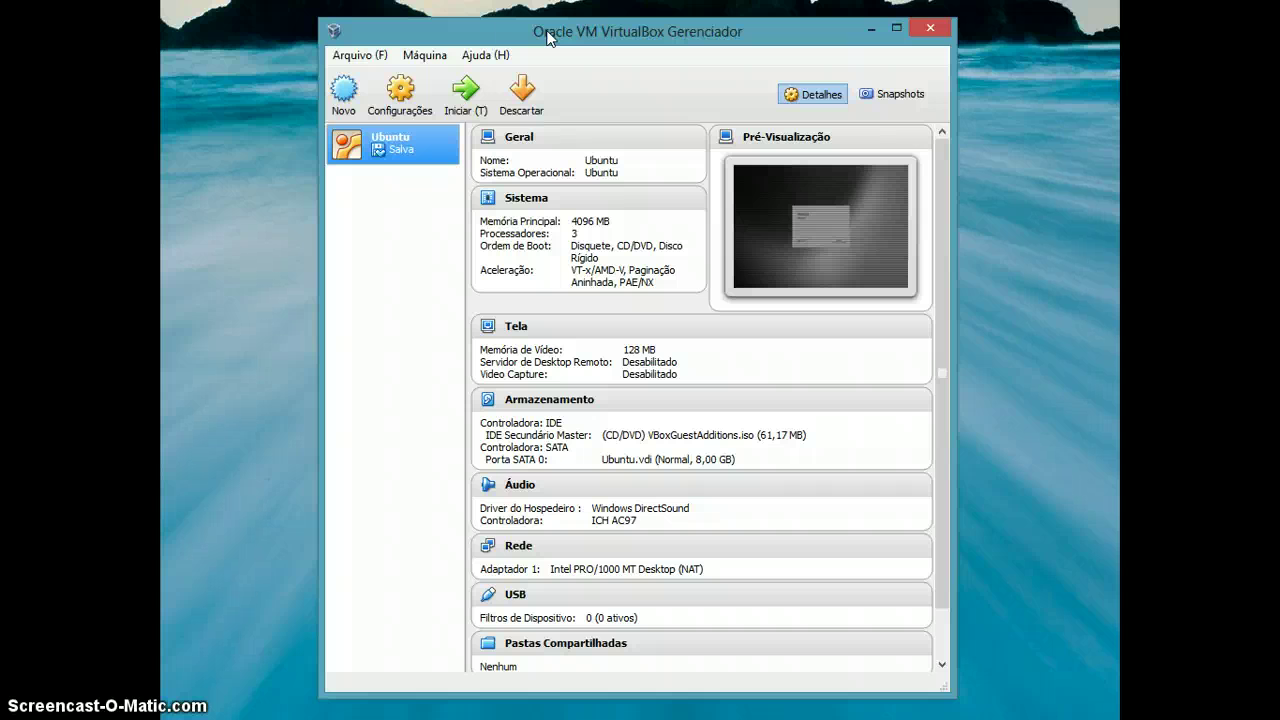
Collapse the Geral, Sistema and Tela sections in the Ubuntu machine's Details pane.
left_click(525, 33)
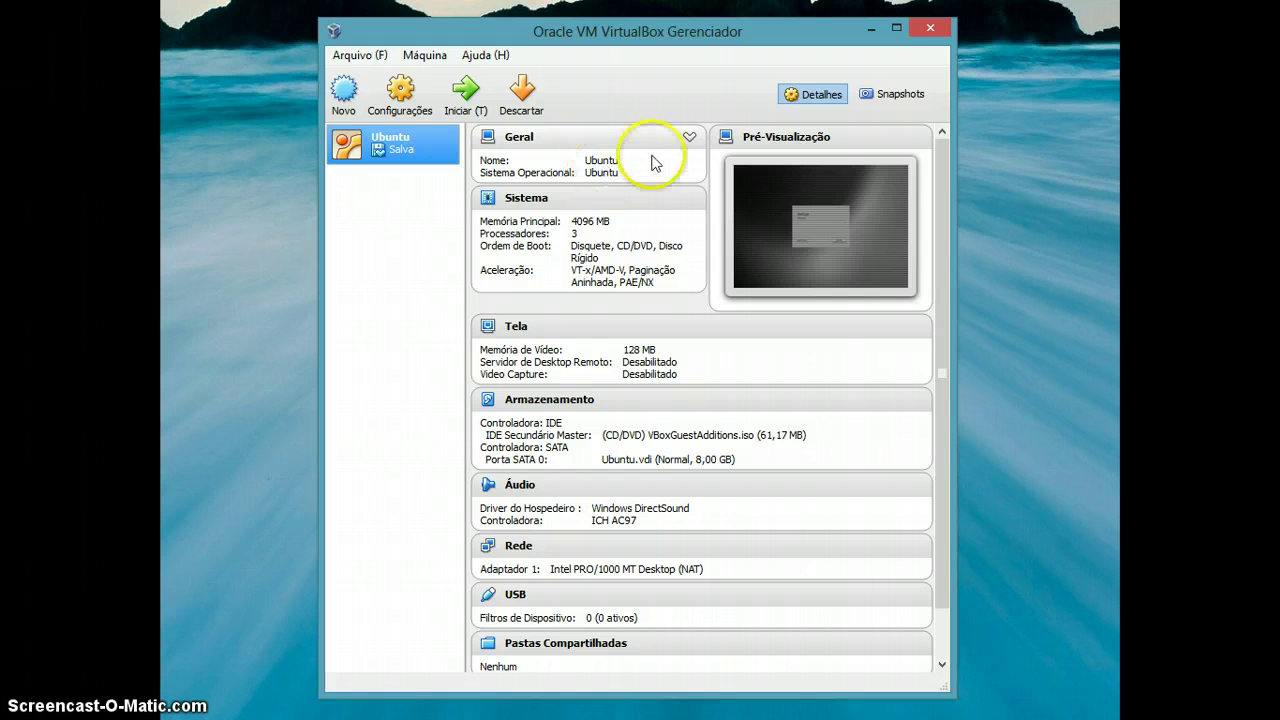
left_click(689, 139)
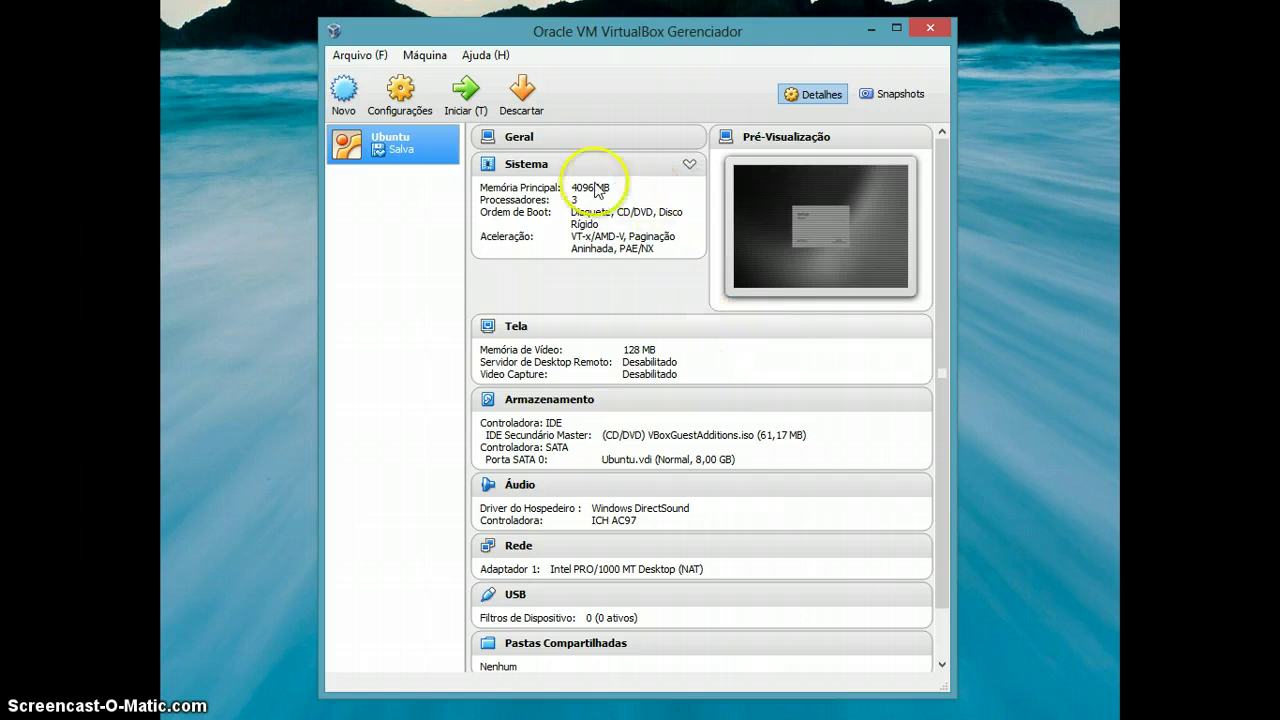
left_click(689, 164)
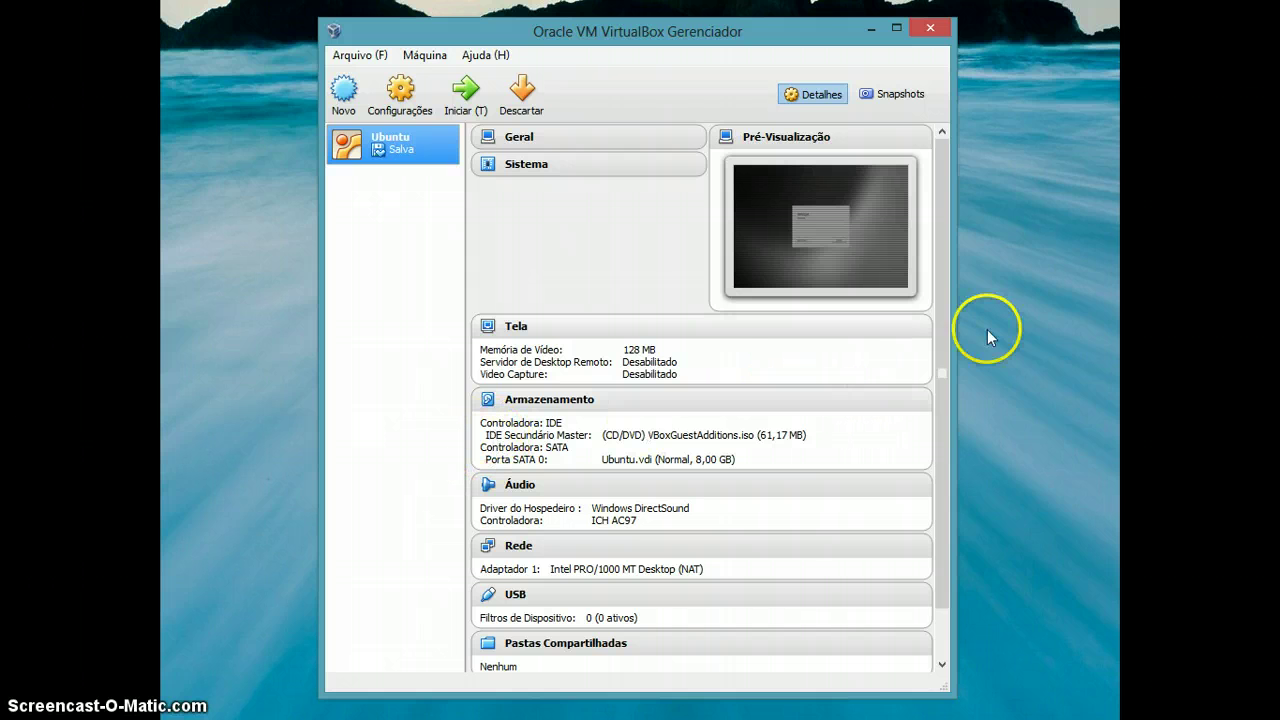
left_click(913, 325)
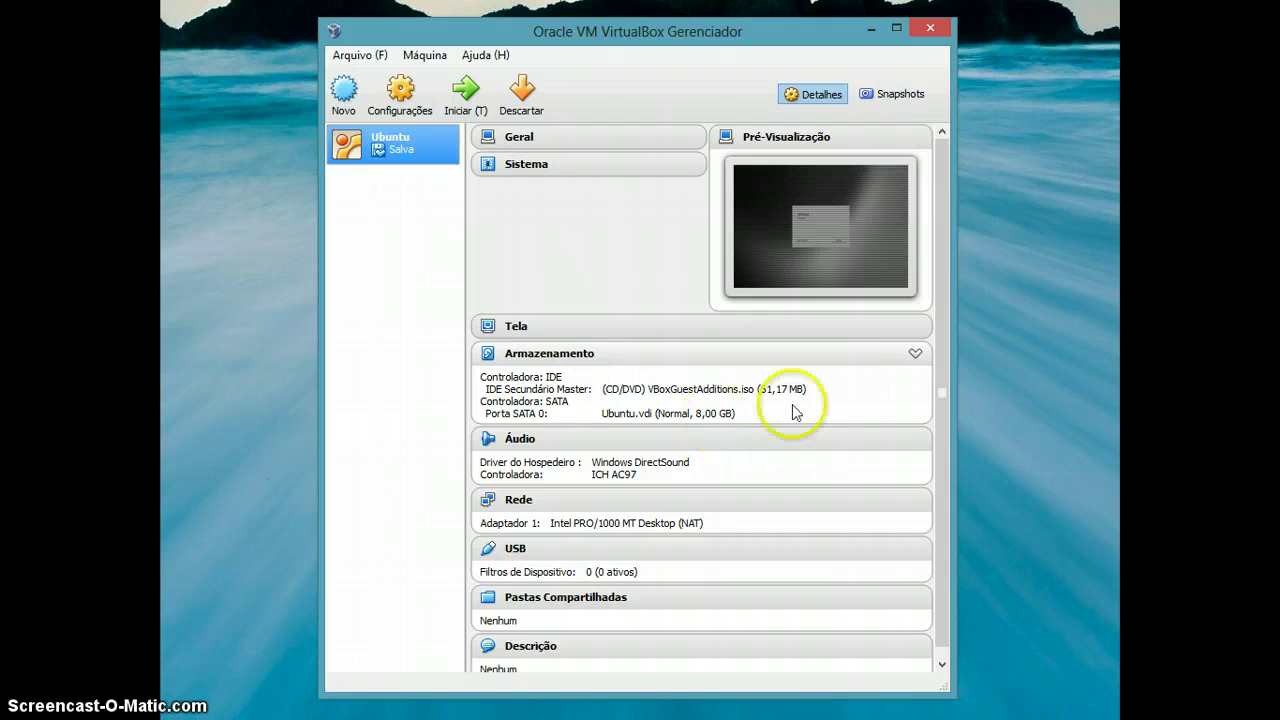
Collapse the Armazenamento, Áudio, Rede, USB, Pastas Compartilhadas and Descrição sections.
left_click(914, 352)
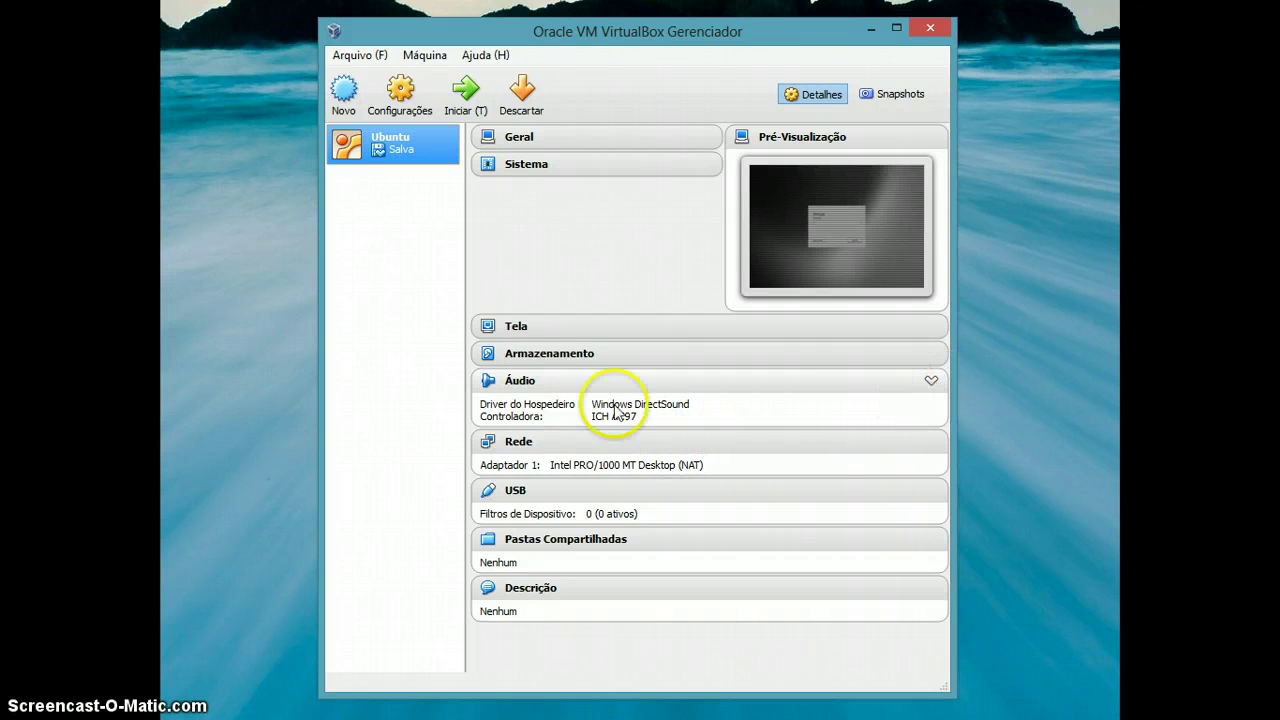
left_click(930, 380)
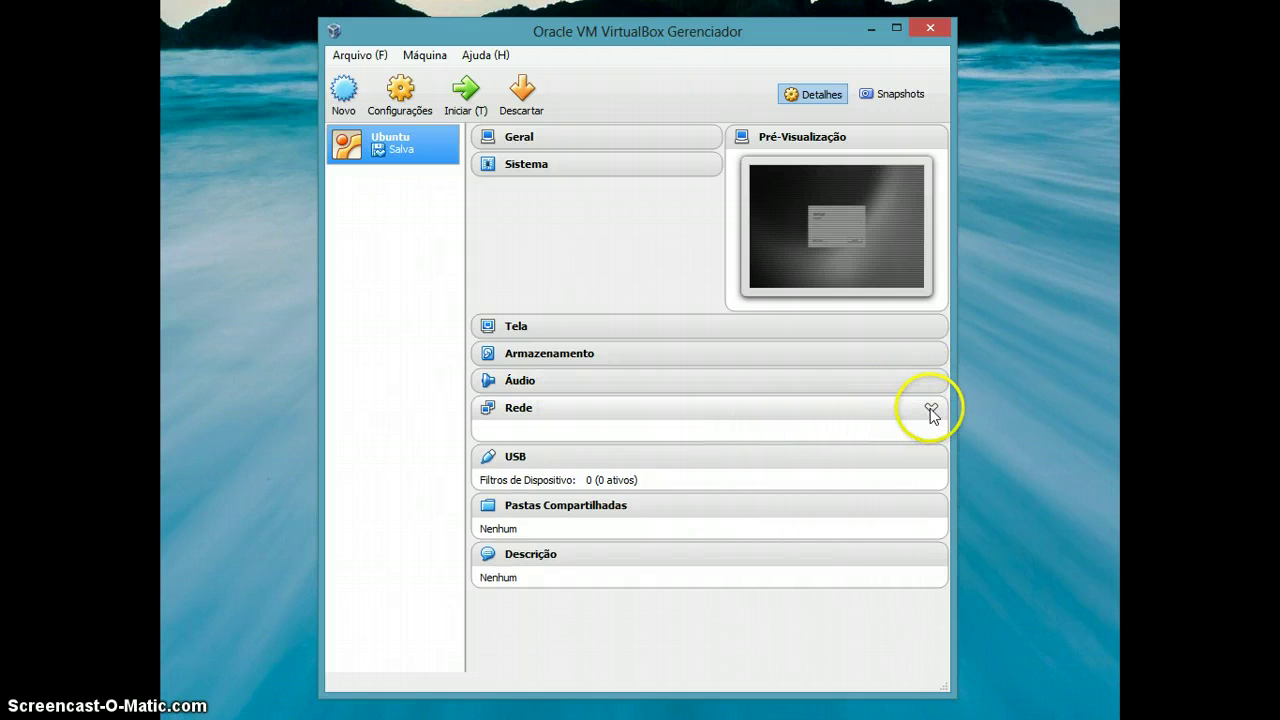
left_click(930, 408)
left_click(930, 437)
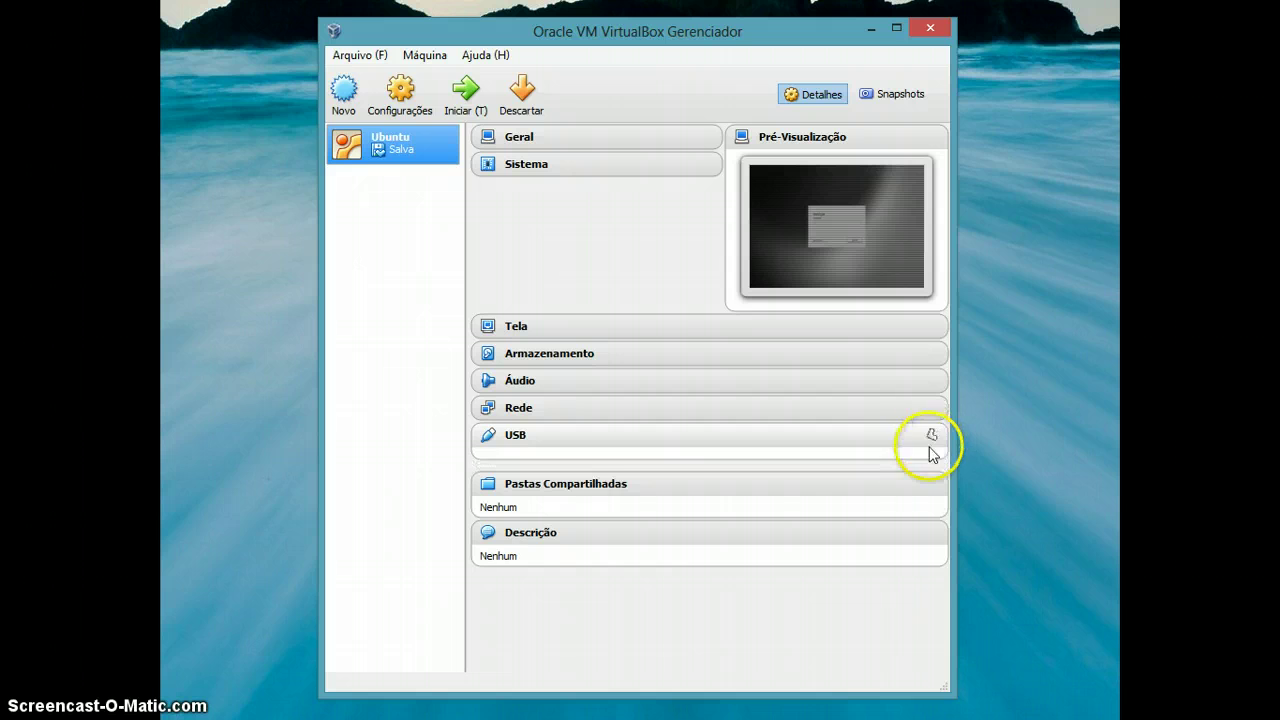
left_click(931, 462)
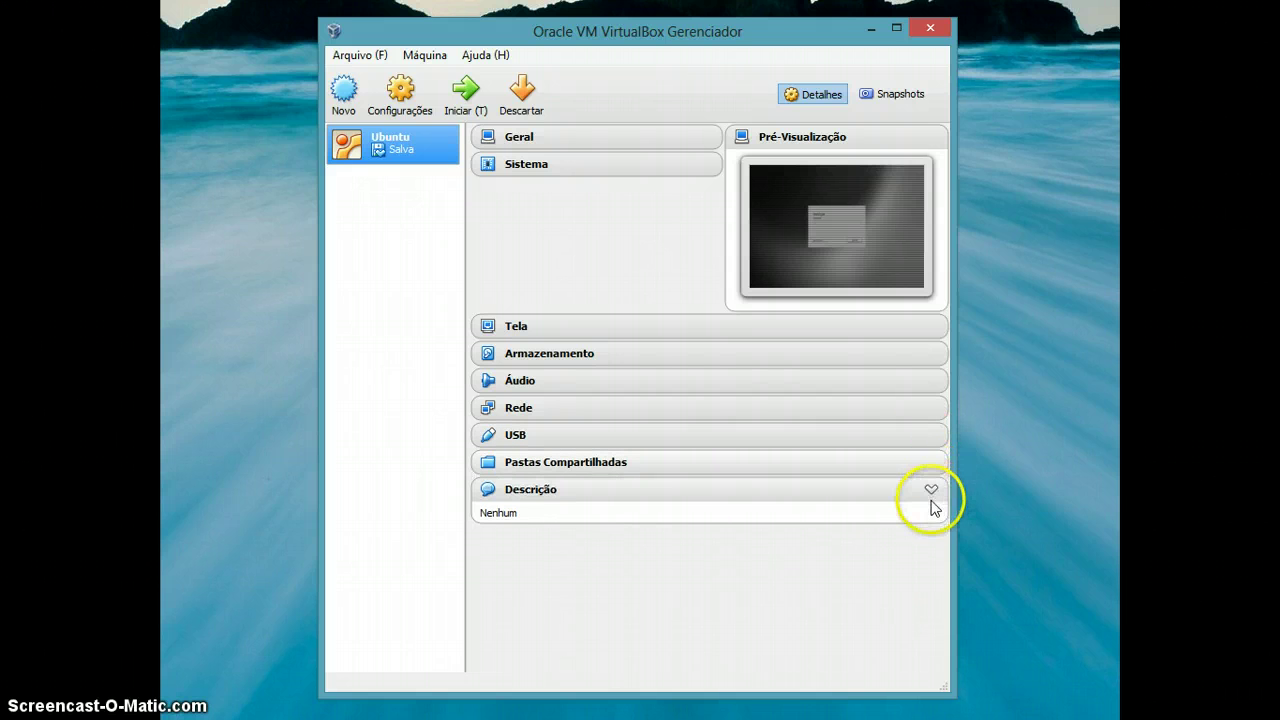
left_click(930, 490)
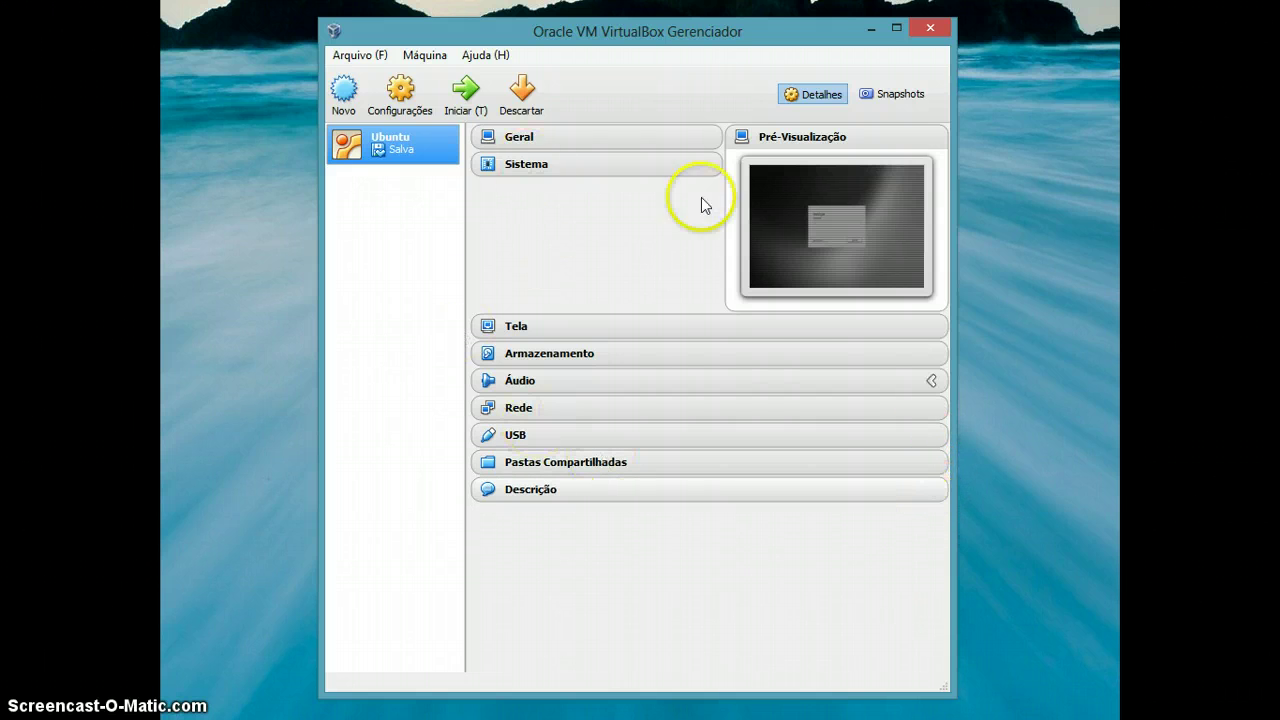
Re-expand the Tela, Armazenamento, Áudio, Rede and USB sections.
left_click(932, 327)
left_click(931, 400)
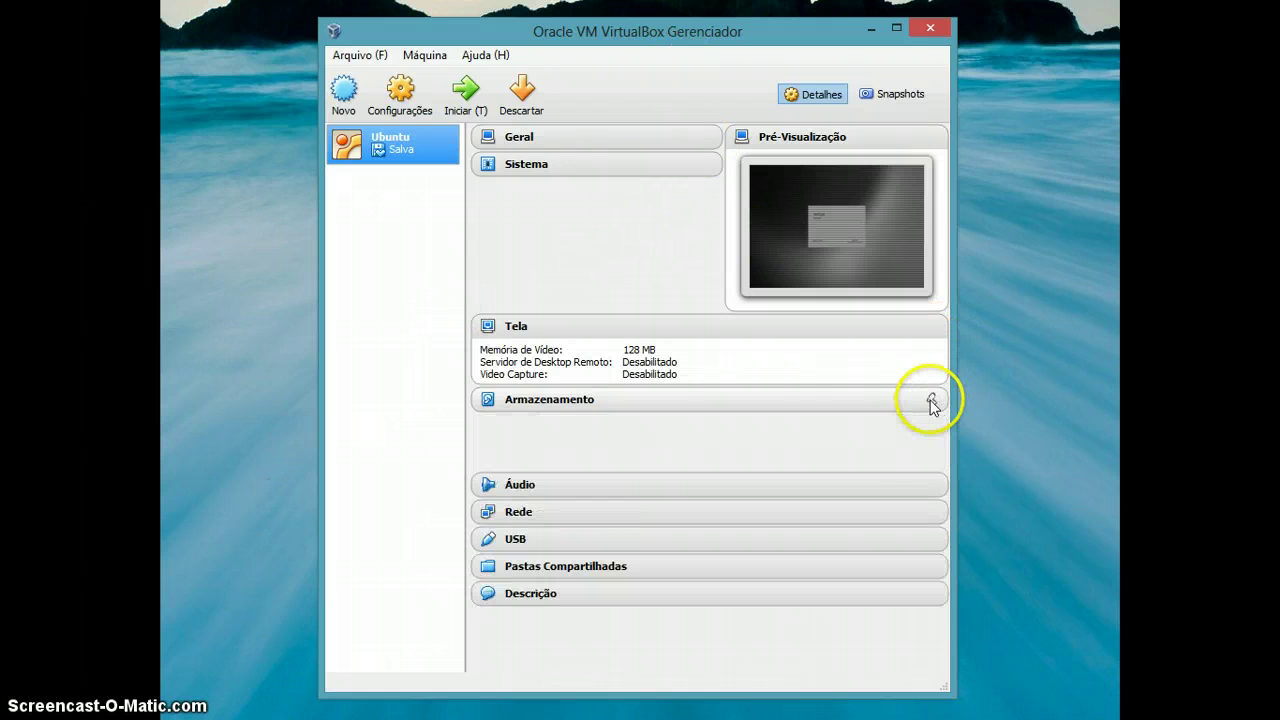
left_click(931, 488)
left_click(931, 546)
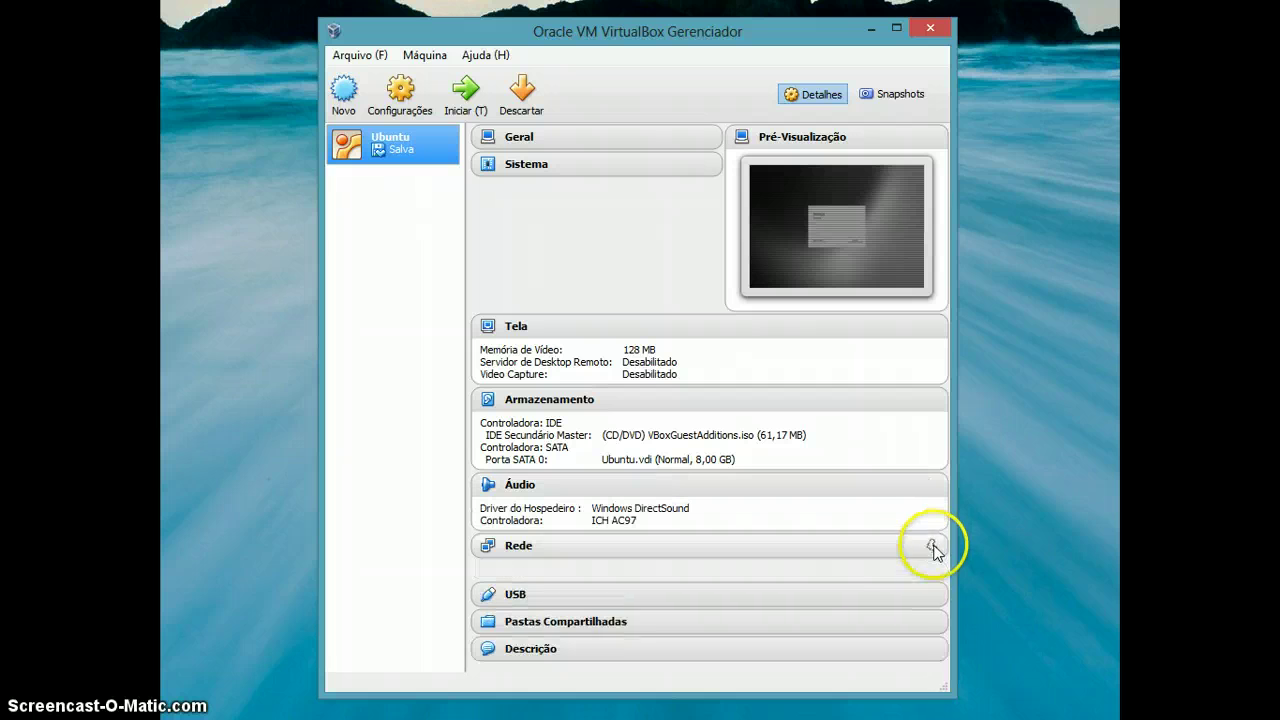
left_click(931, 596)
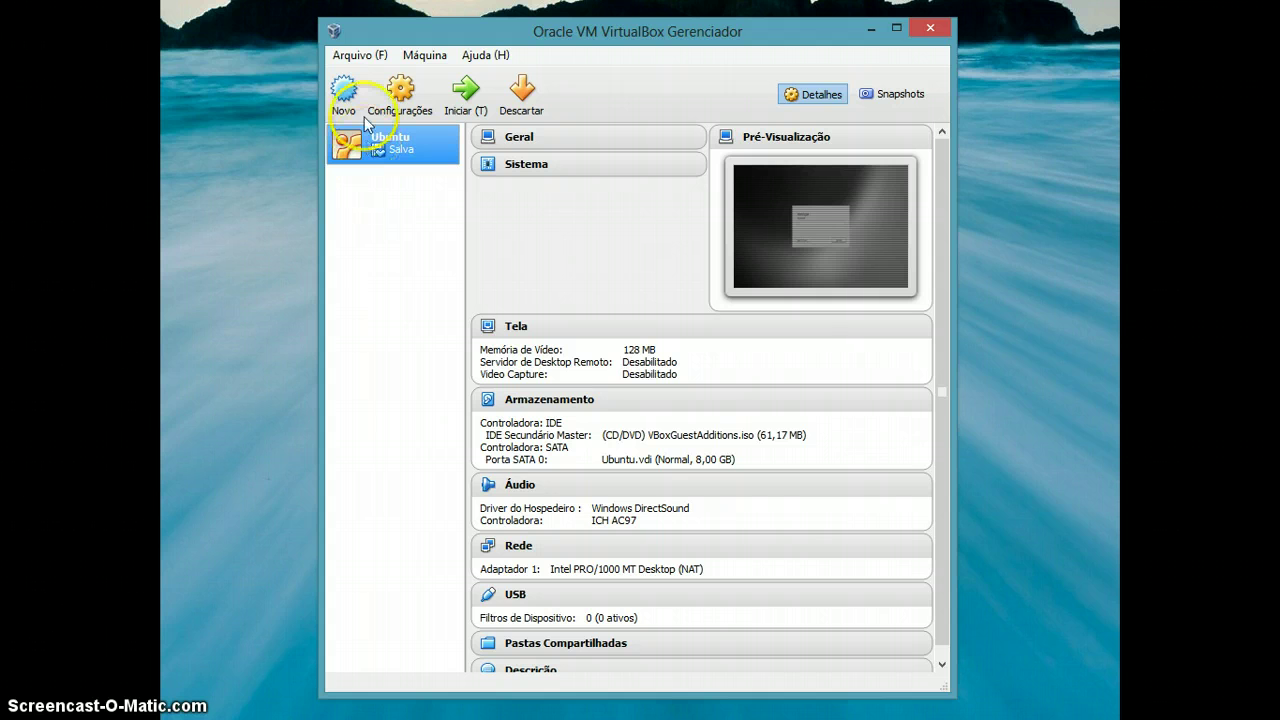
Start a new virtual machine named Ubuntu-LabSO with type Linux.
left_click(345, 92)
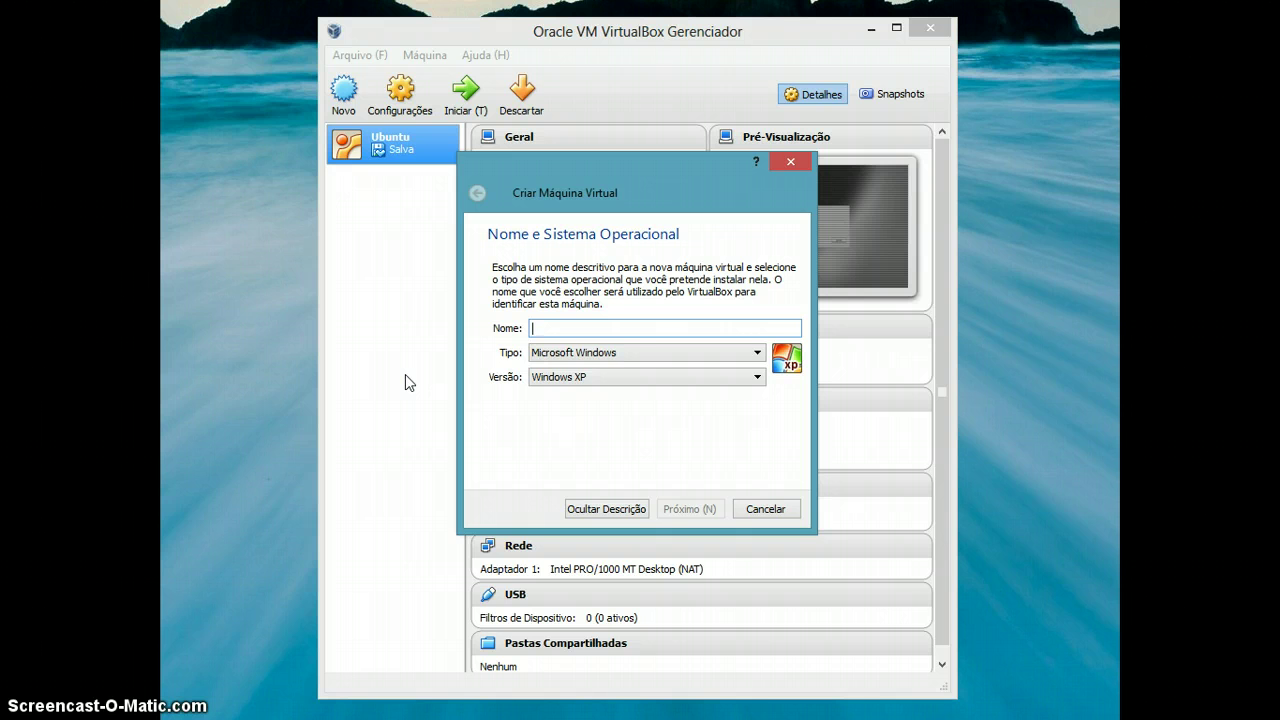
type("U")
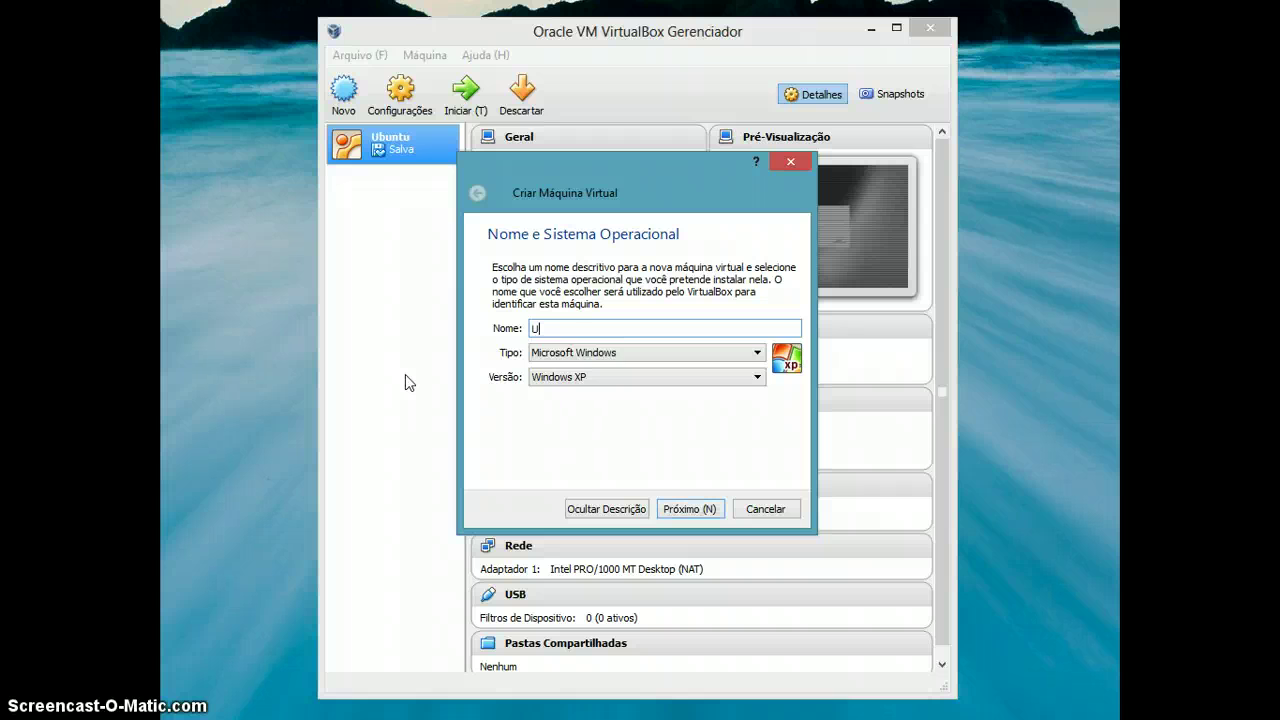
type("buntu")
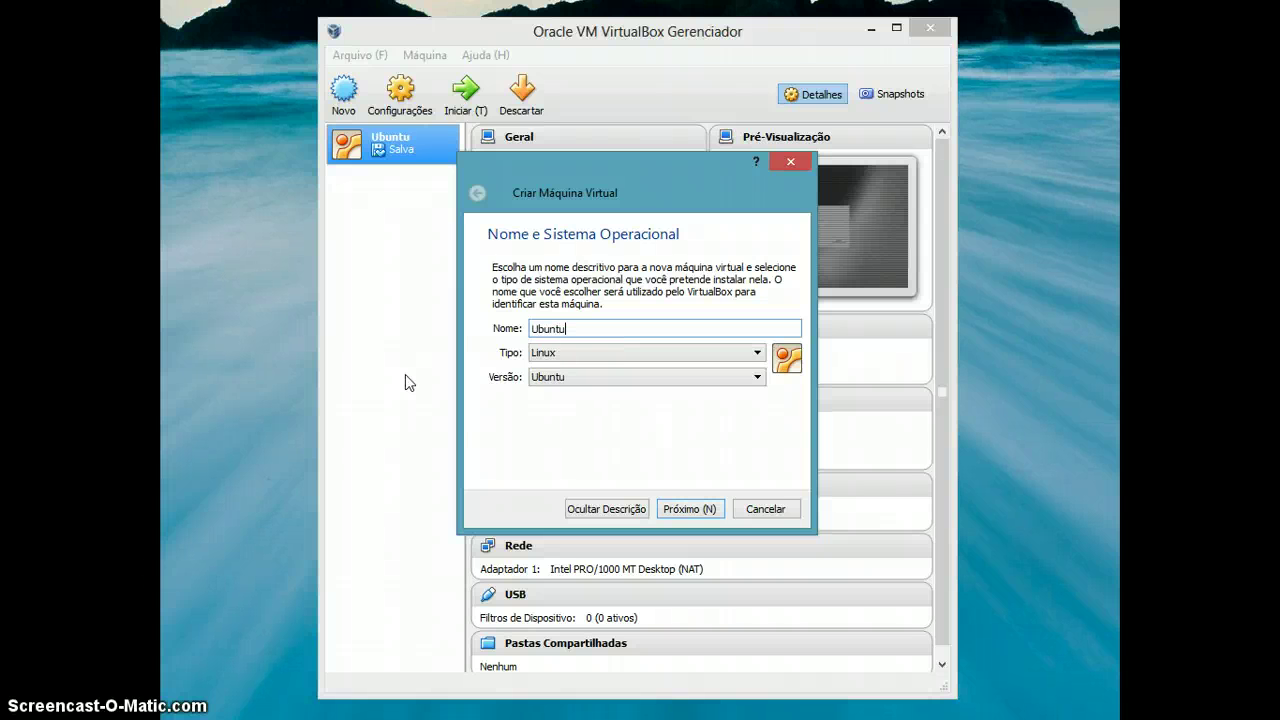
type("-LabSO")
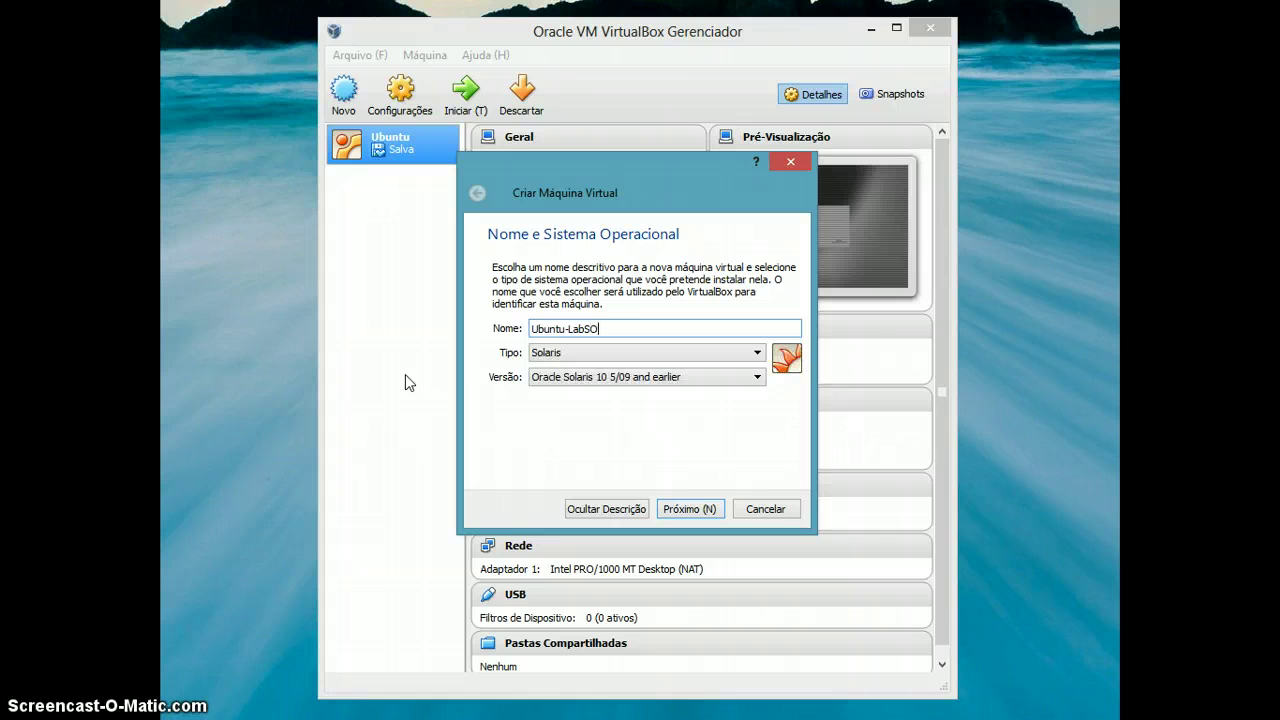
left_click(583, 354)
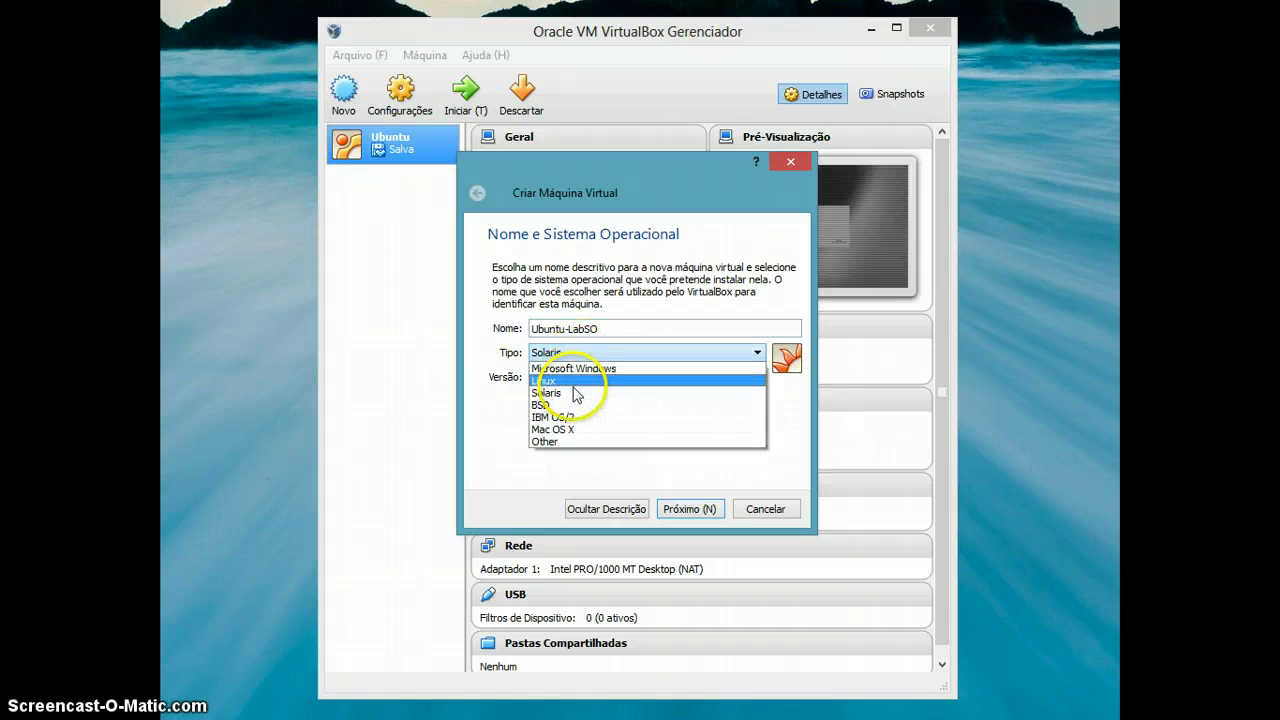
left_click(573, 392)
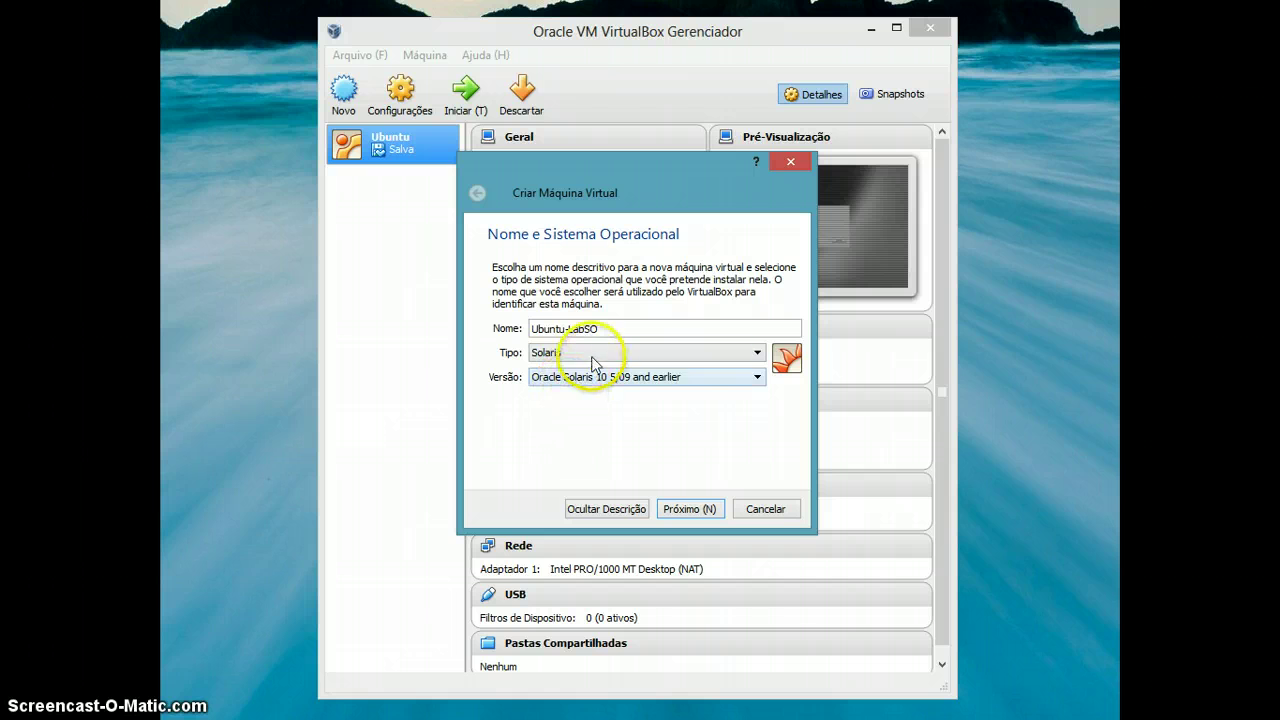
left_click(578, 353)
left_click(565, 382)
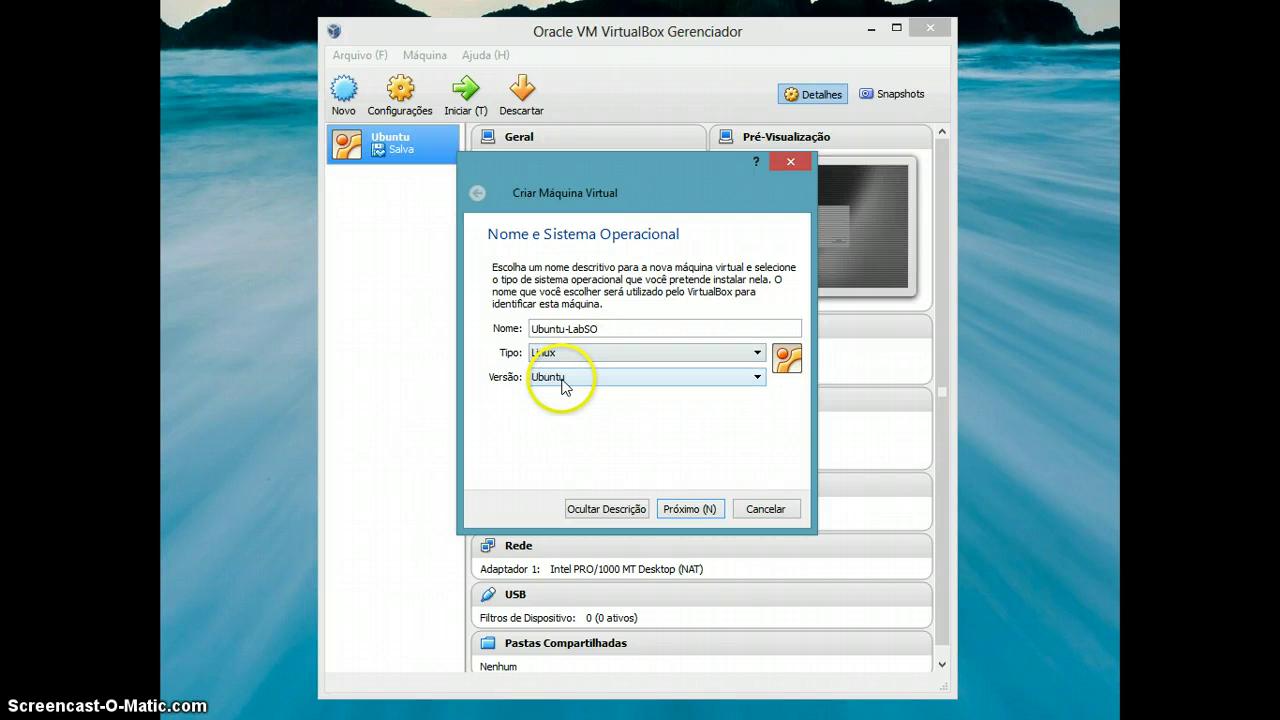
Choose Ubuntu as the machine's Linux version.
left_click(578, 378)
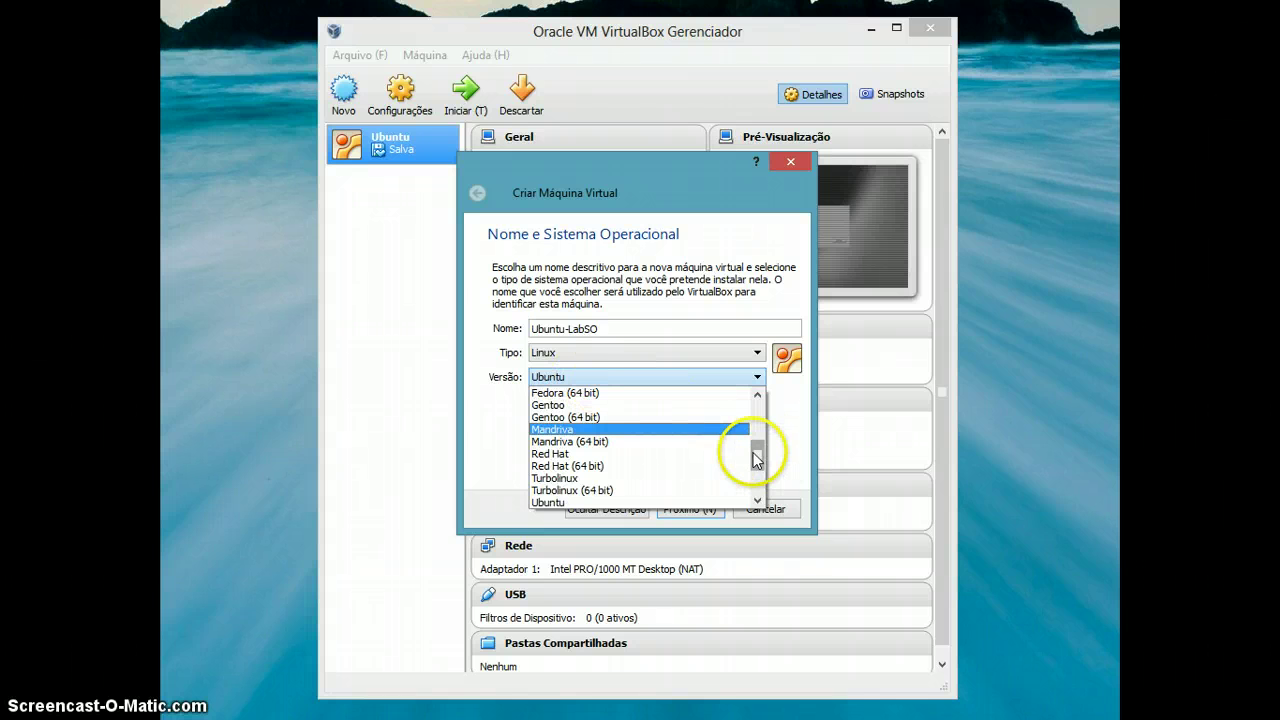
left_click_drag(761, 453, 758, 407)
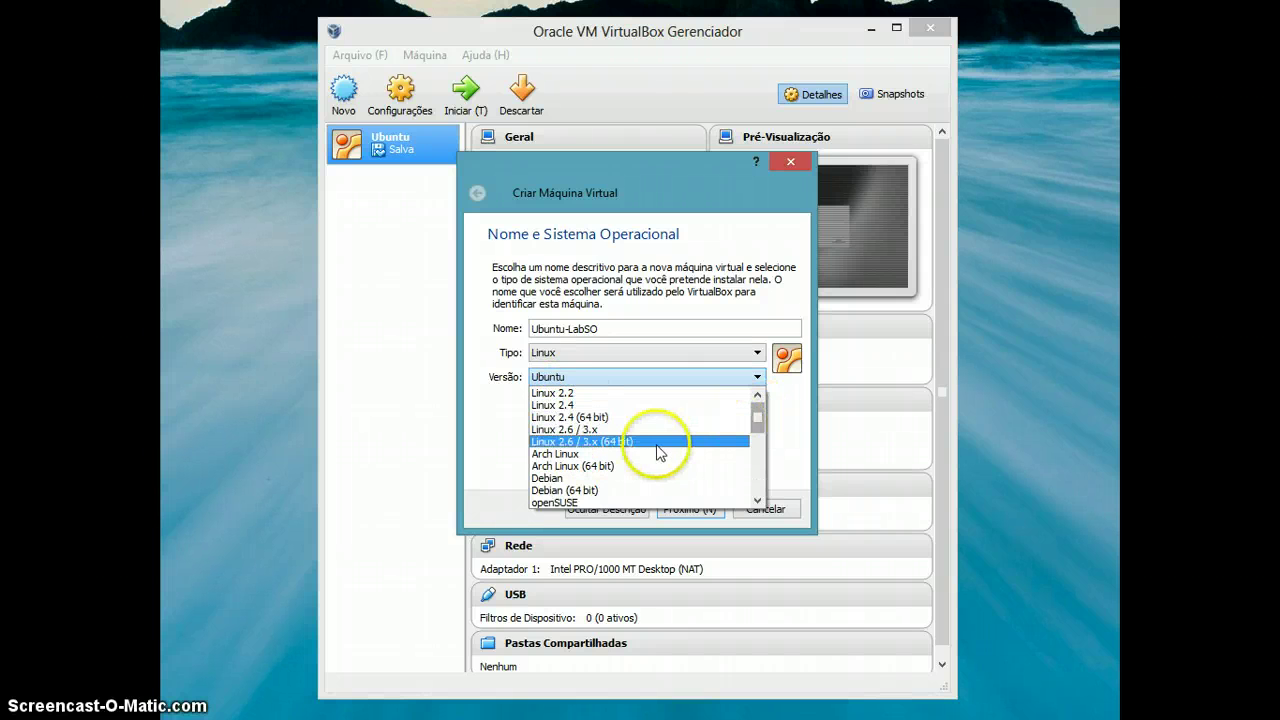
scroll(757, 425, "down", 1)
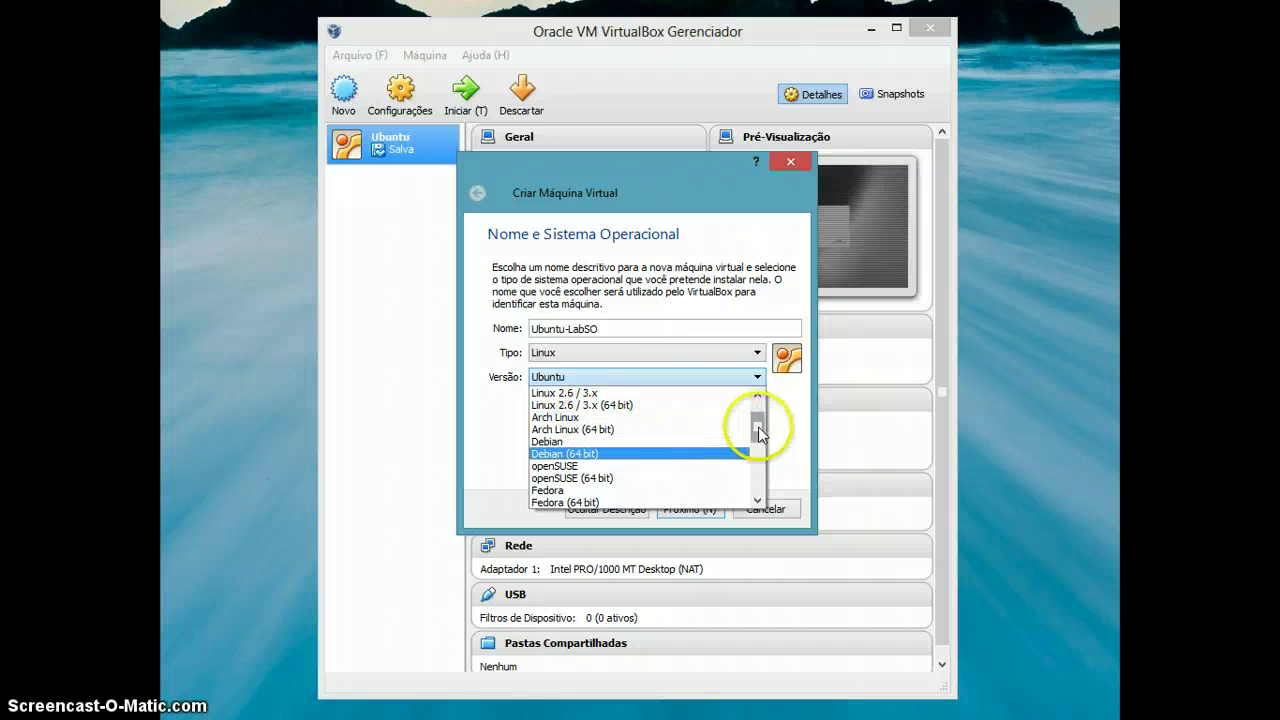
left_click_drag(760, 432, 760, 456)
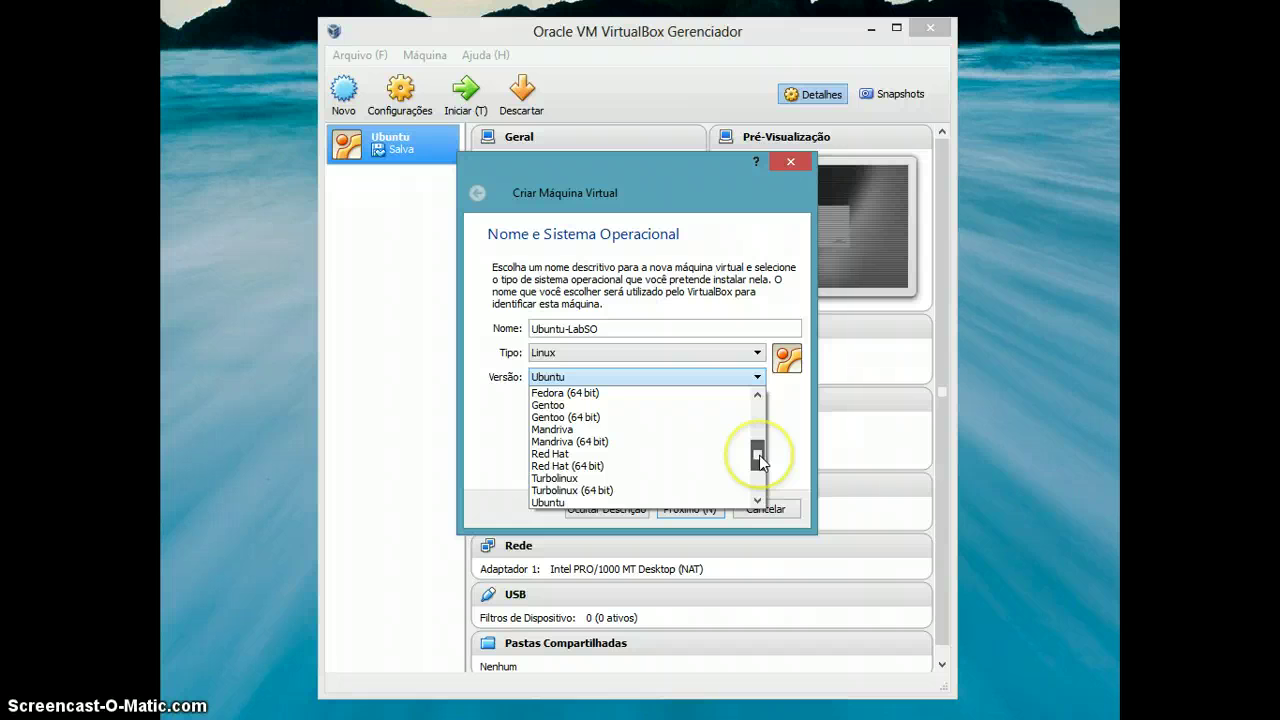
left_click_drag(759, 455, 762, 468)
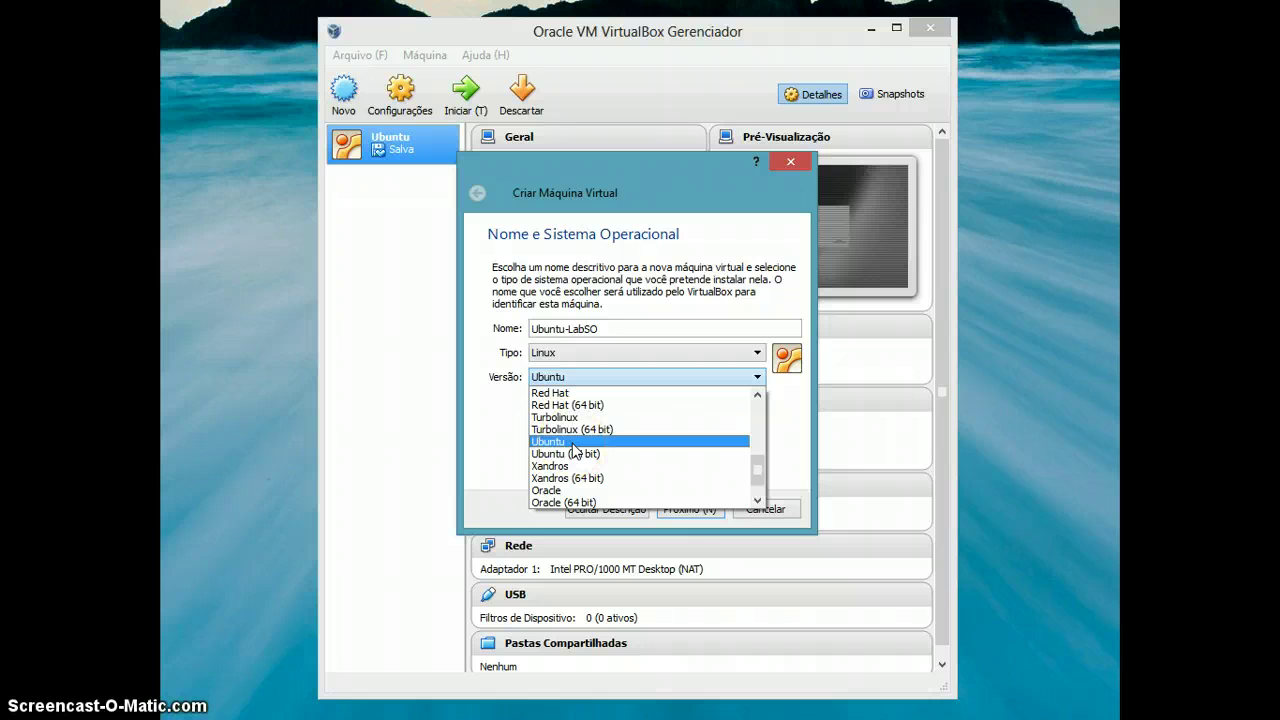
left_click(573, 443)
Raise the new machine's memory from the recommended 512 MB to 2048 MB.
left_click(690, 509)
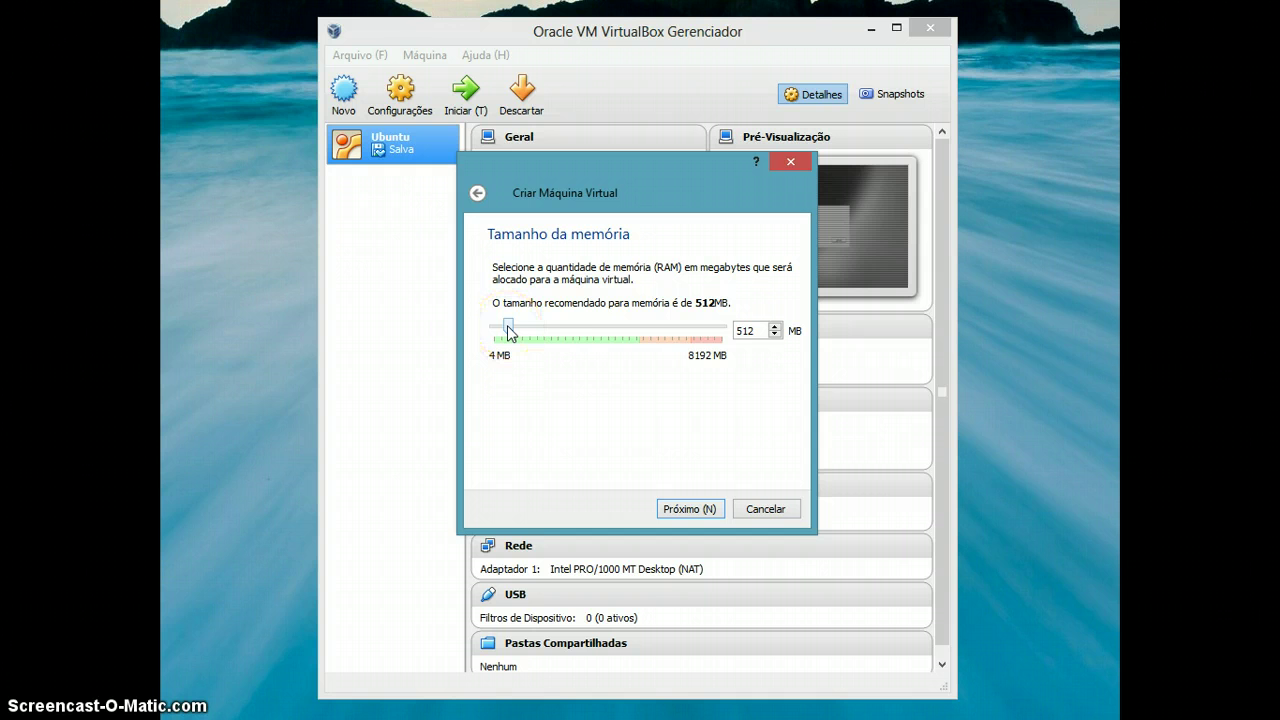
left_click_drag(509, 332, 556, 340)
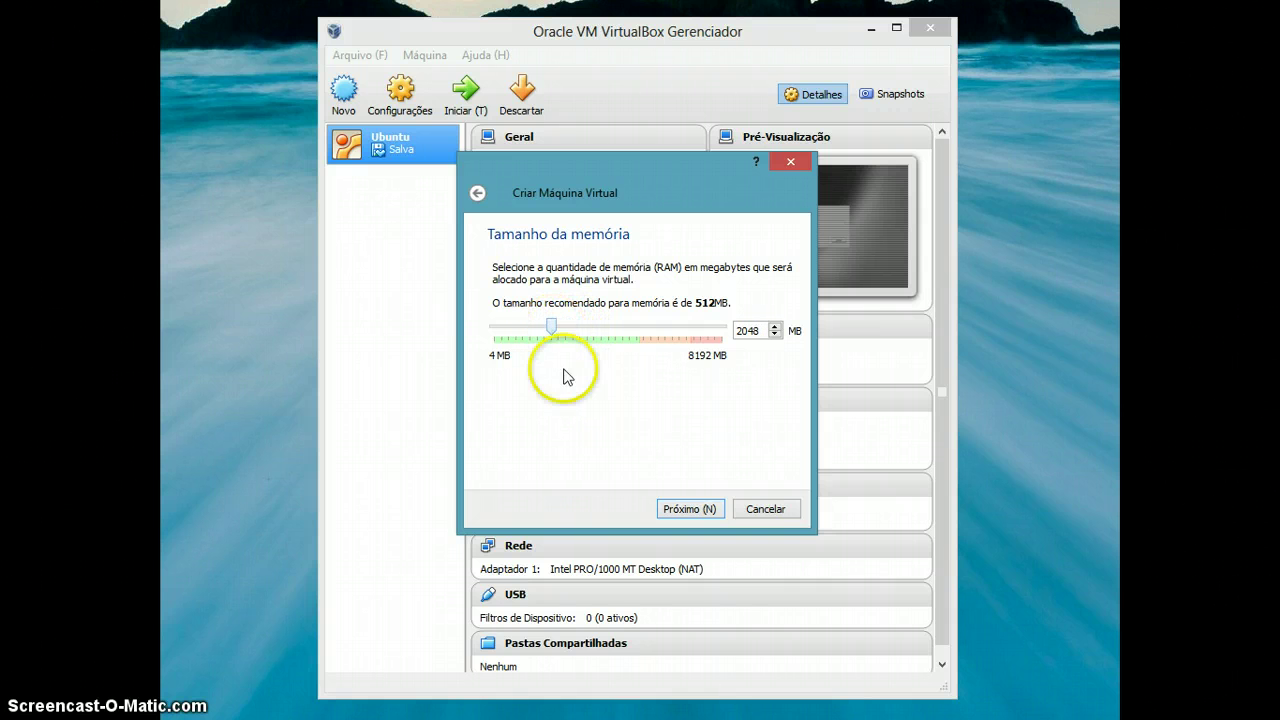
Continue to the hard disk step, keeping 'Criar um disco rígido virtual agora' selected.
left_click(689, 510)
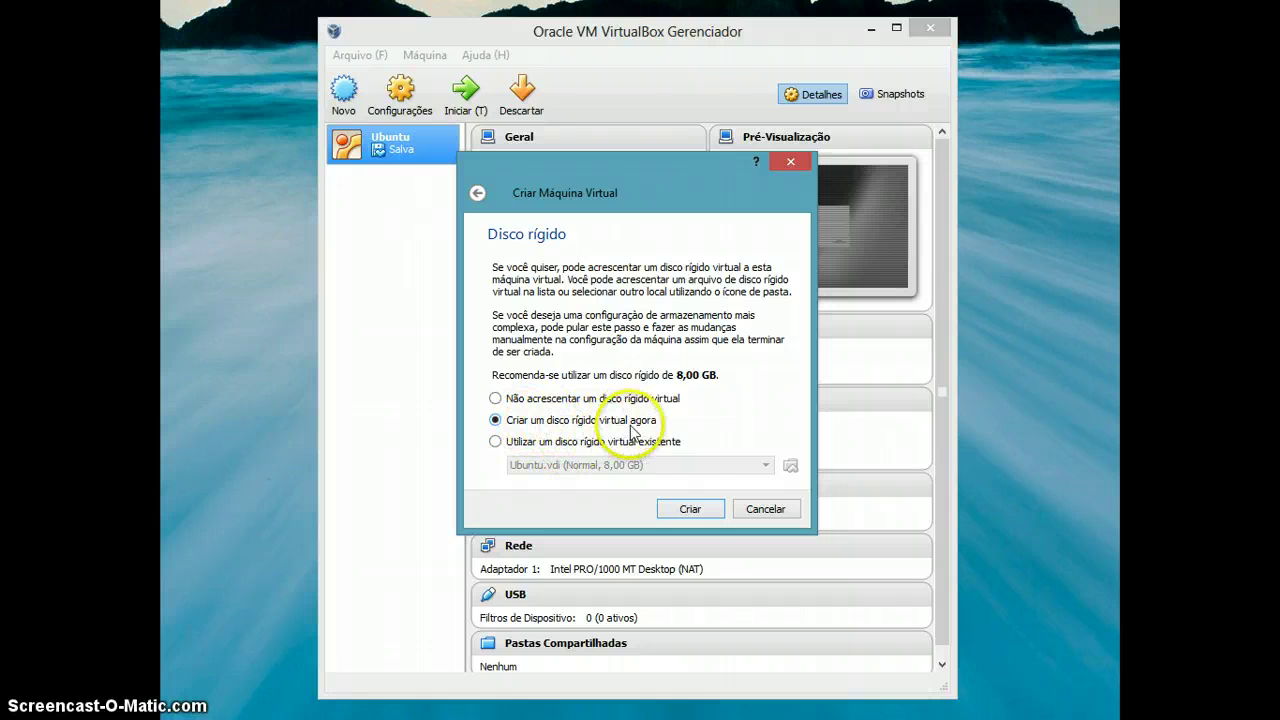
Create a dynamically allocated 8,00 GB VDI disk named Ubuntu-LabSO.
left_click(692, 512)
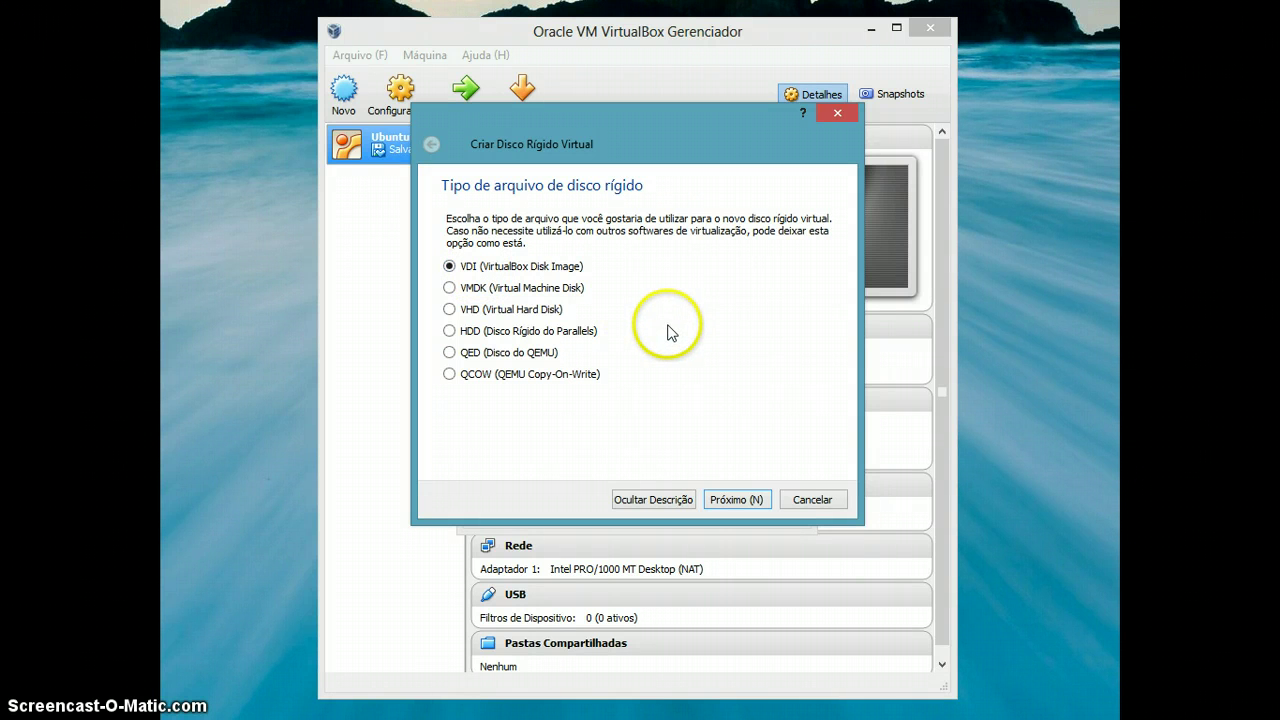
left_click(741, 503)
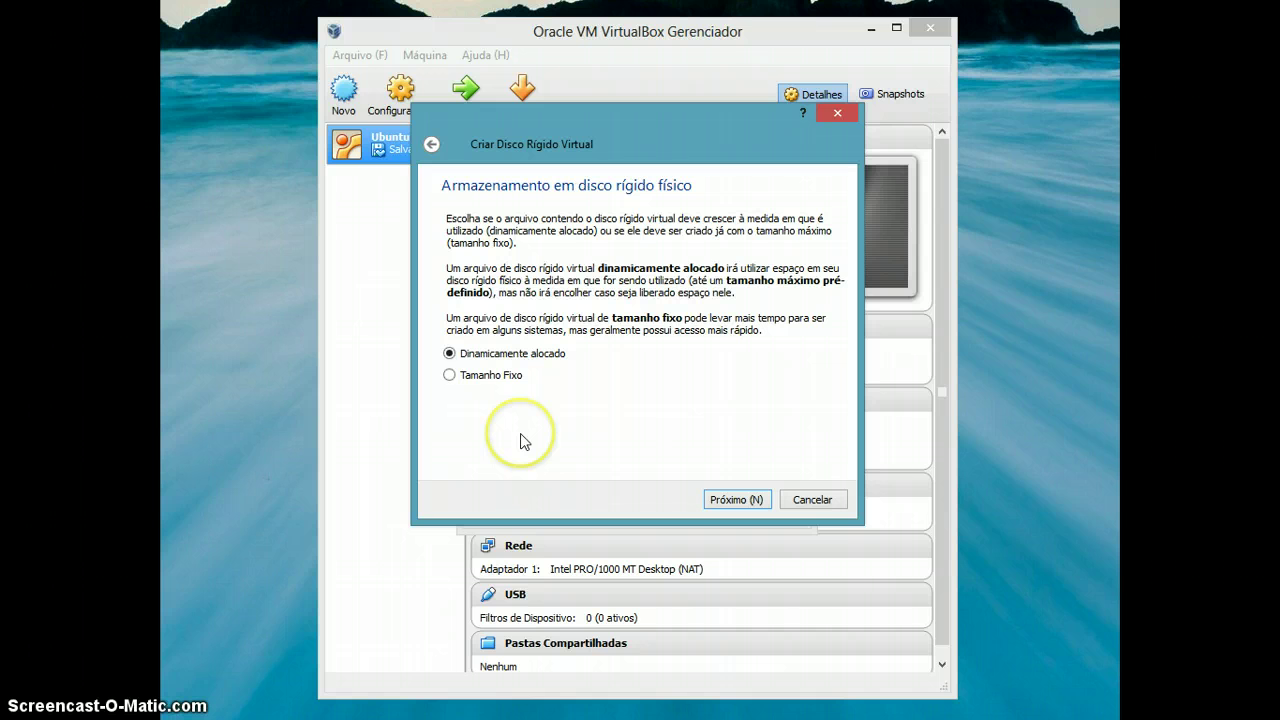
left_click(732, 500)
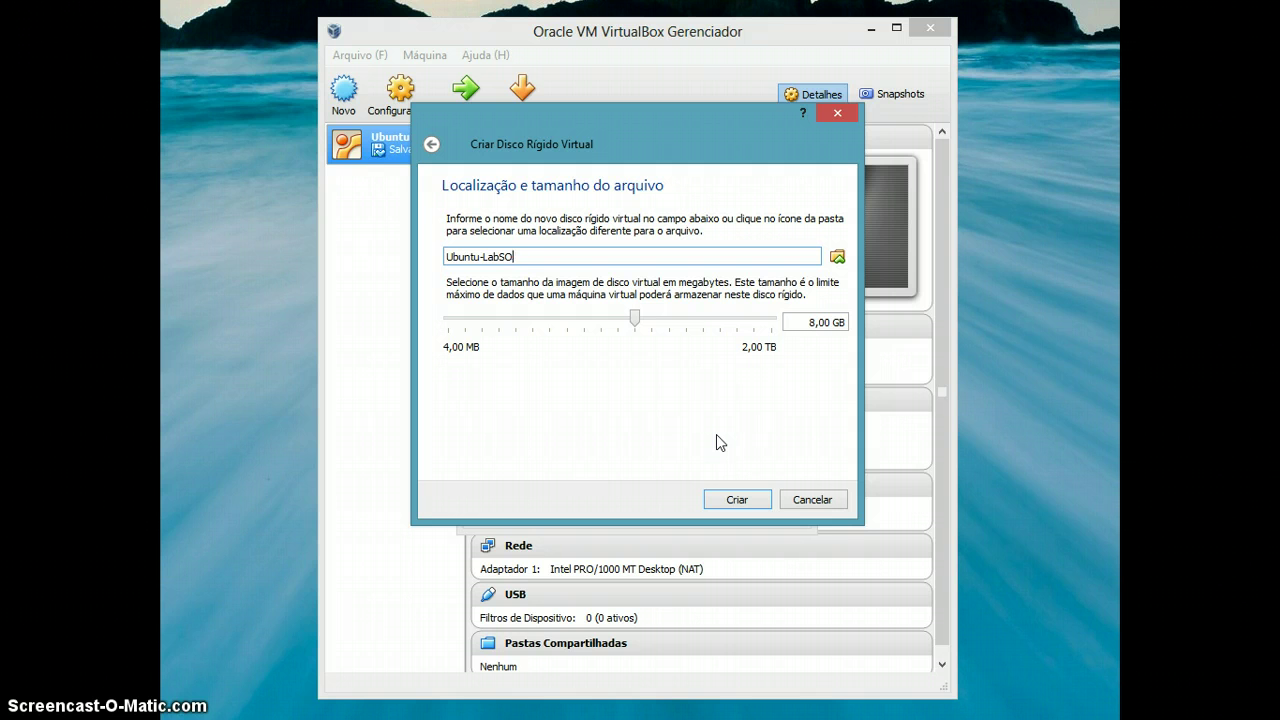
left_click(738, 502)
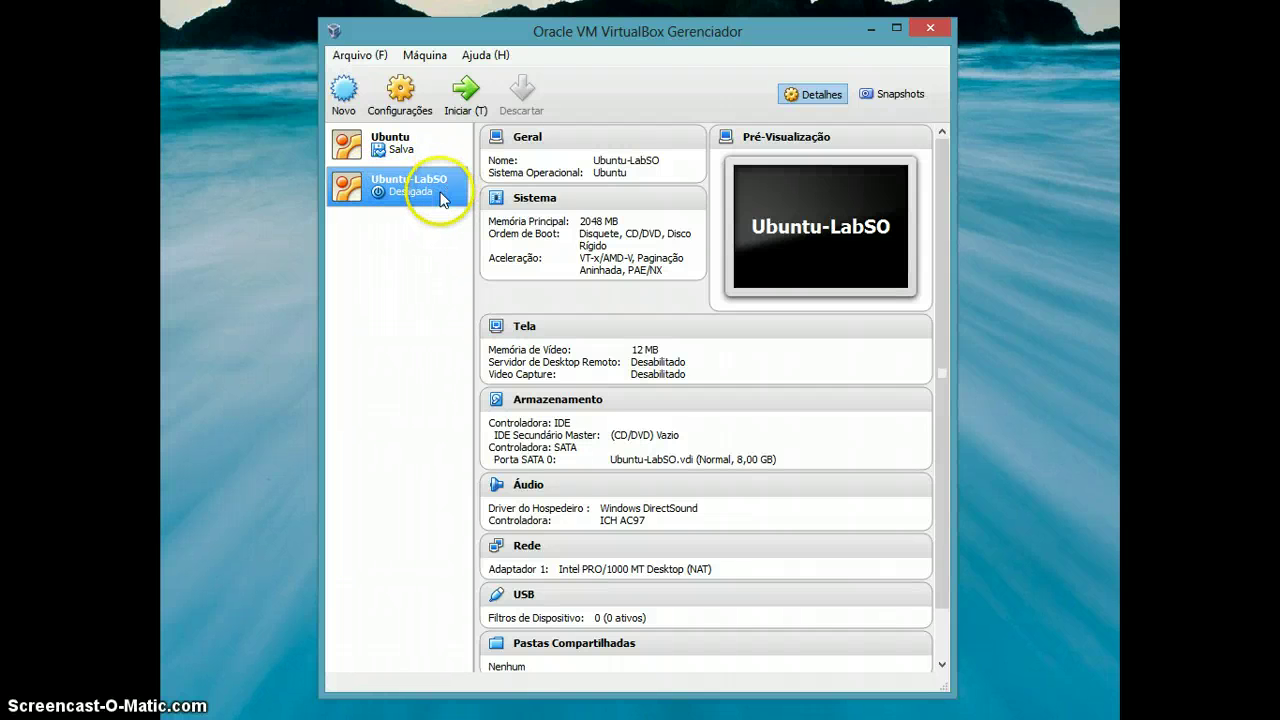
Start Ubuntu-LabSO so its boot-disk selection dialog appears.
left_click(465, 104)
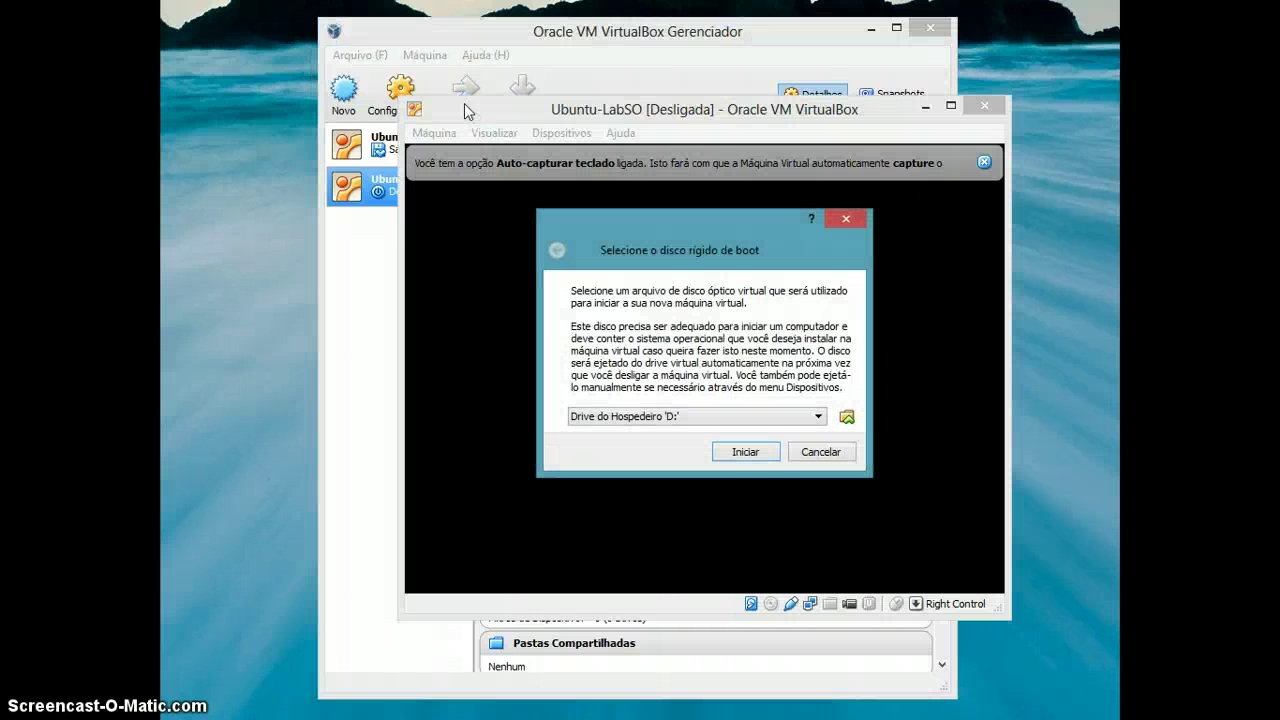
left_click(473, 142)
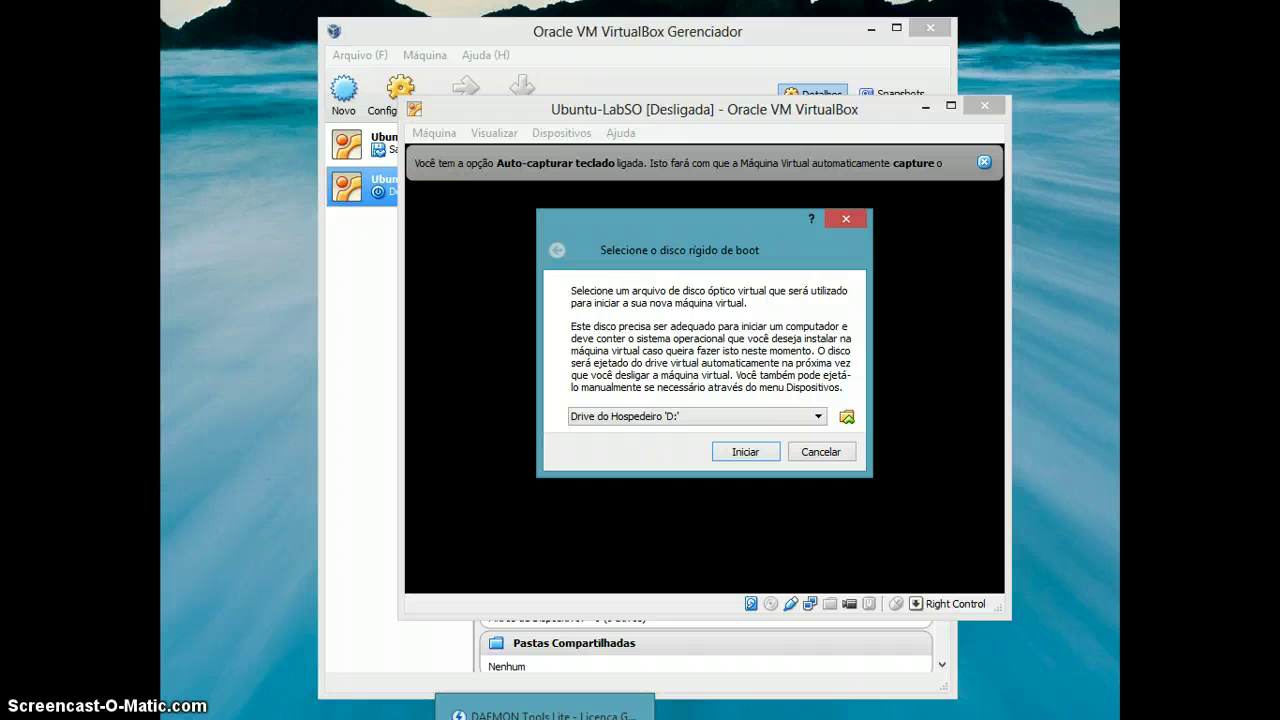
Add ubuntu-13.10-desktop-i386.iso from Vuze Downloads to the DAEMON Tools Lite catalogue and select it.
left_click(545, 712)
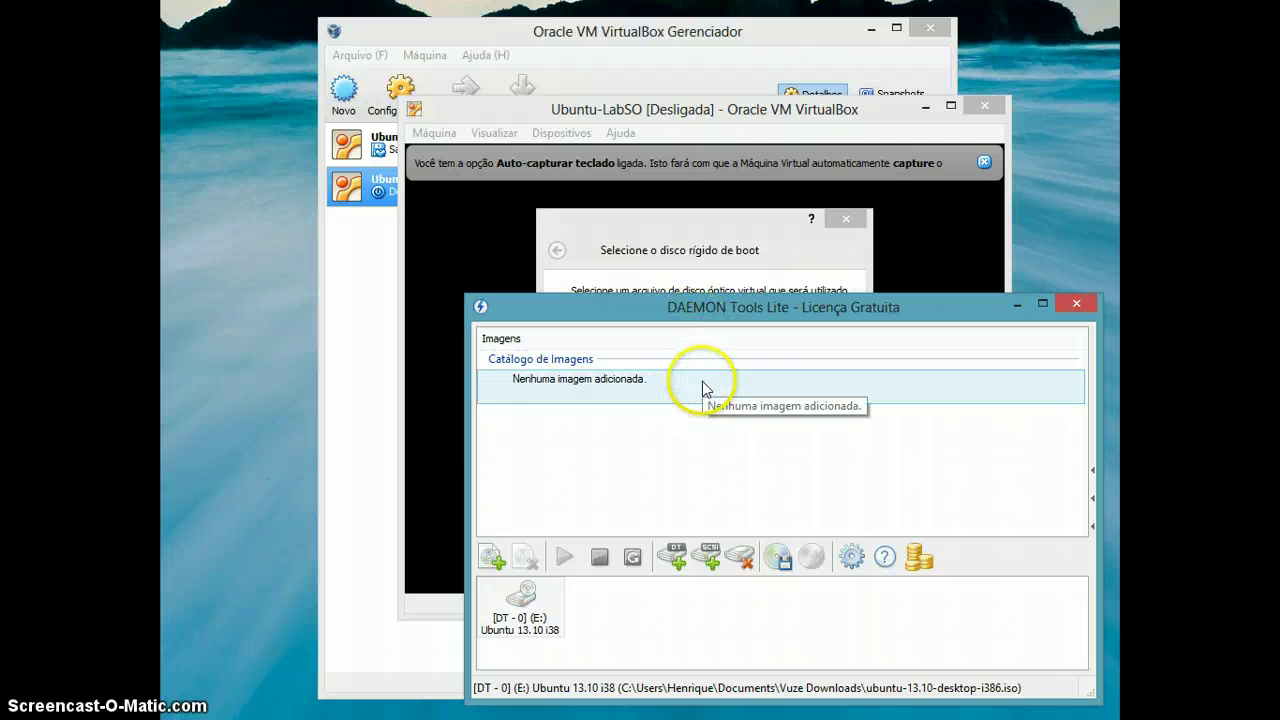
left_click(491, 557)
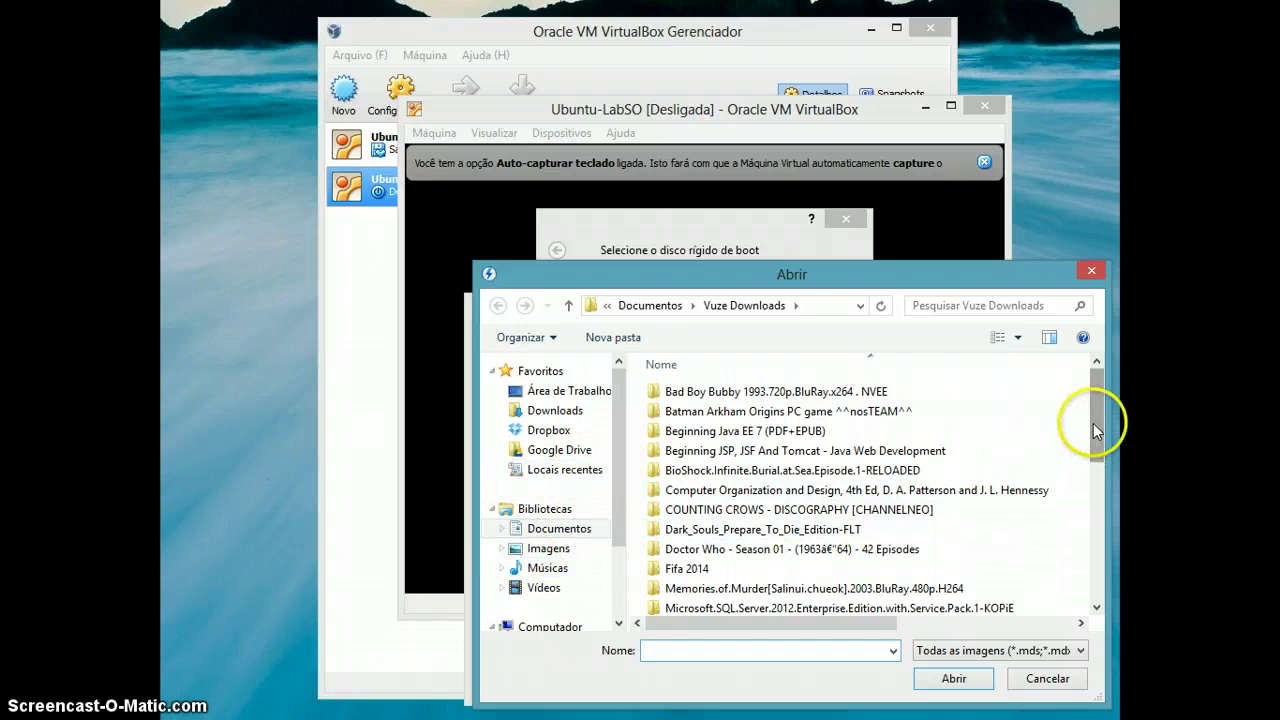
left_click_drag(1095, 423, 1097, 566)
left_click(781, 605)
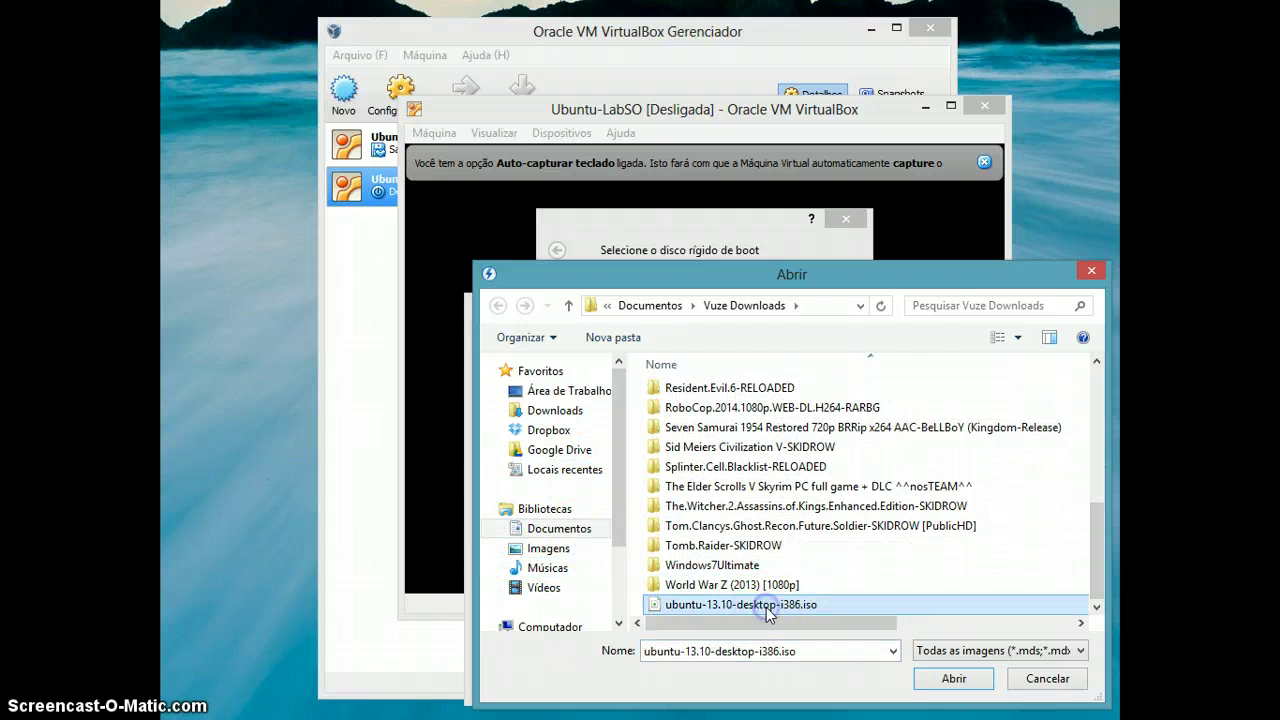
left_click(951, 679)
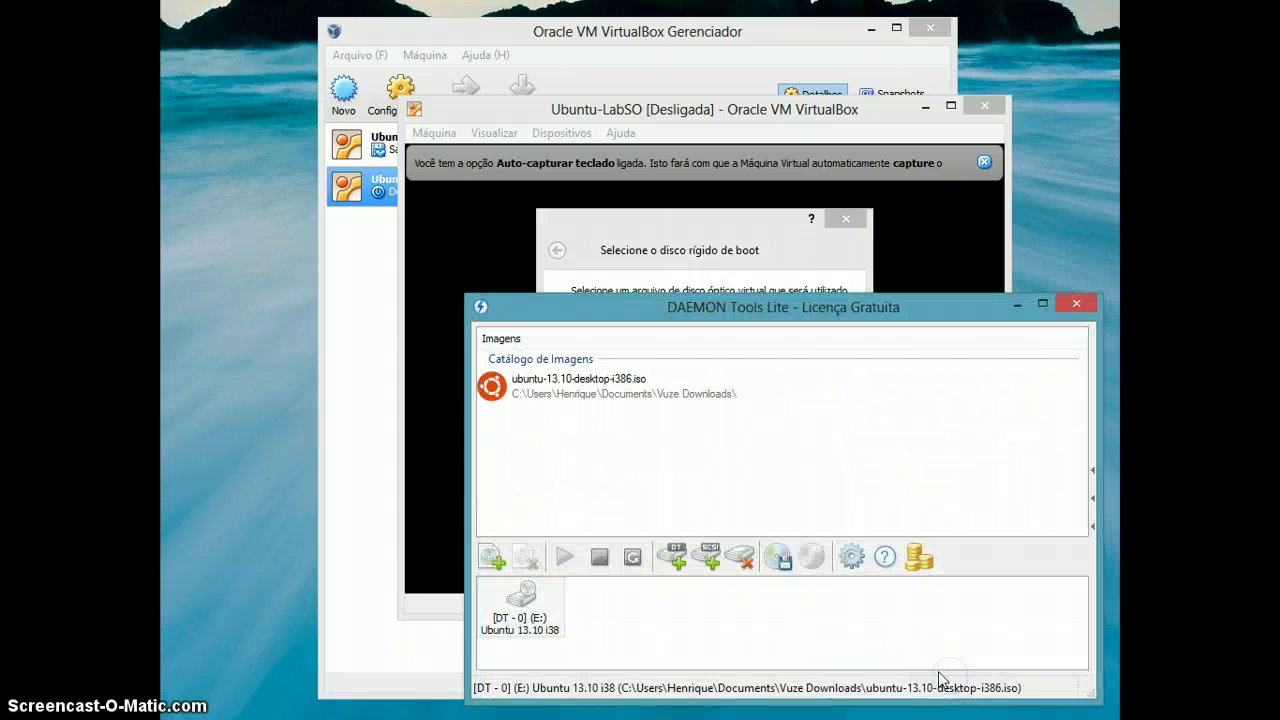
left_click(576, 394)
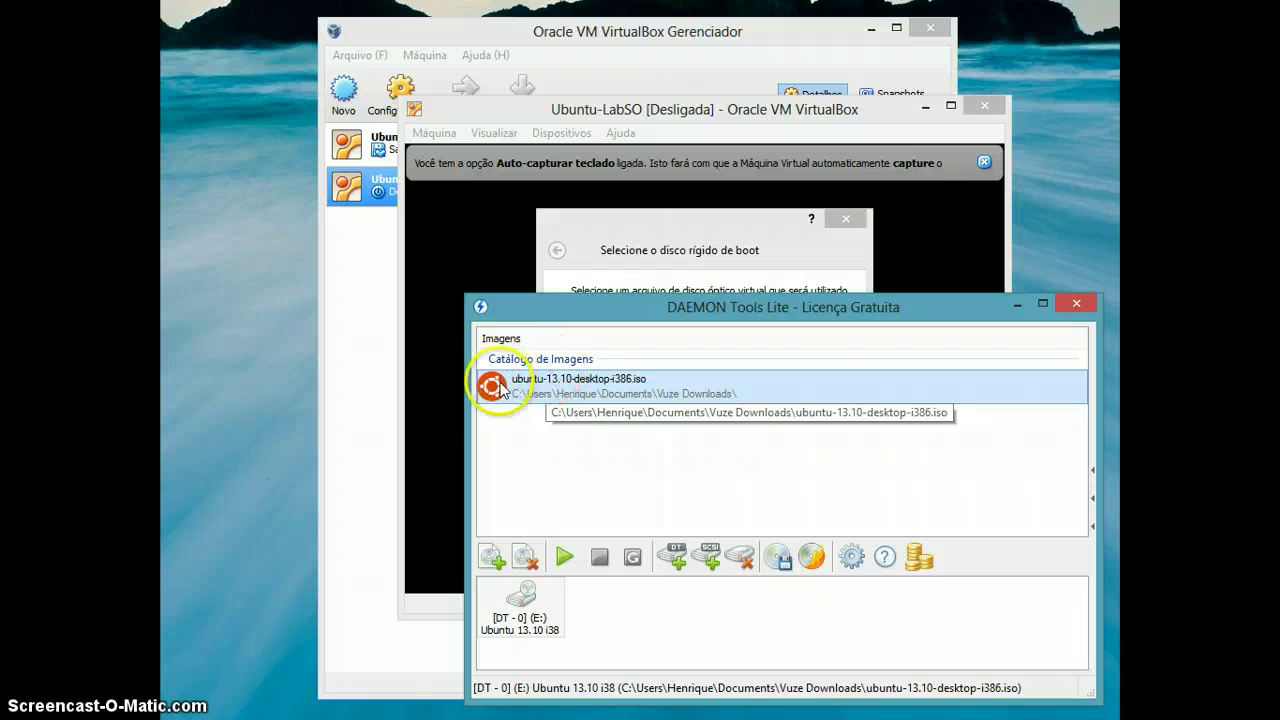
Mount the Ubuntu 13.10 image on virtual drive DT-0 (E:) and open it in Explorer.
left_click(566, 558)
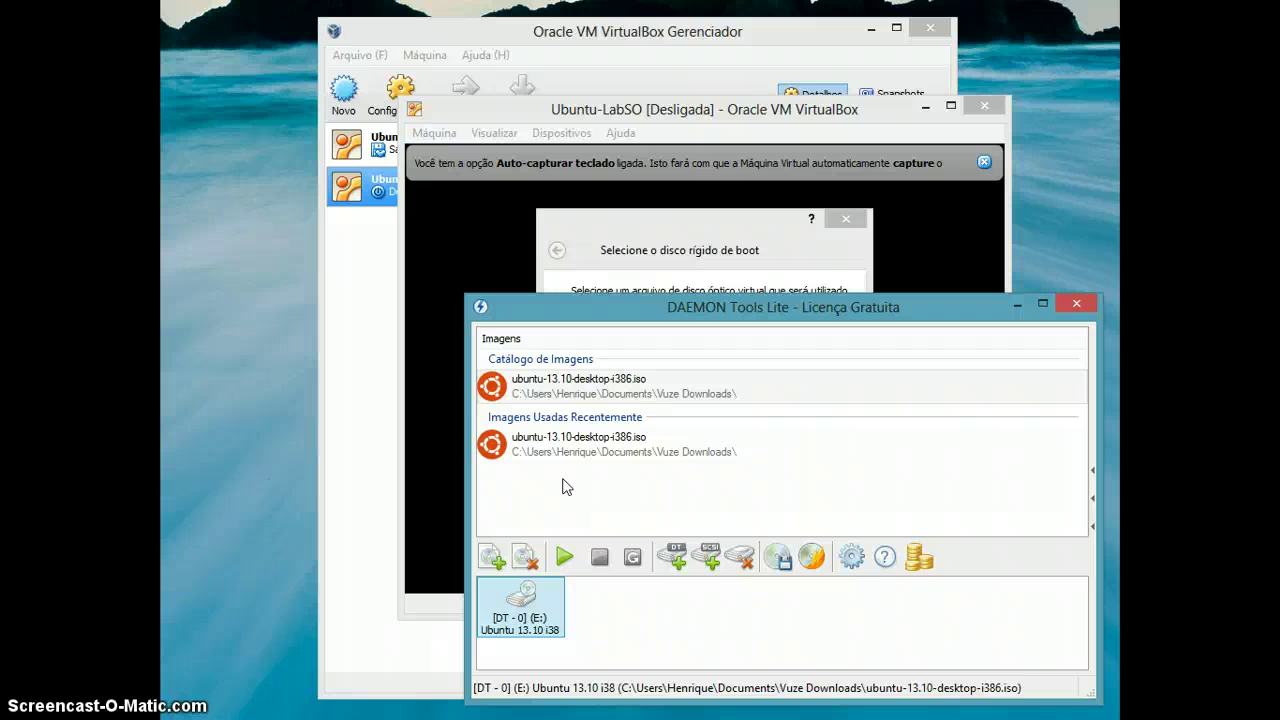
left_click_drag(520, 636, 558, 592)
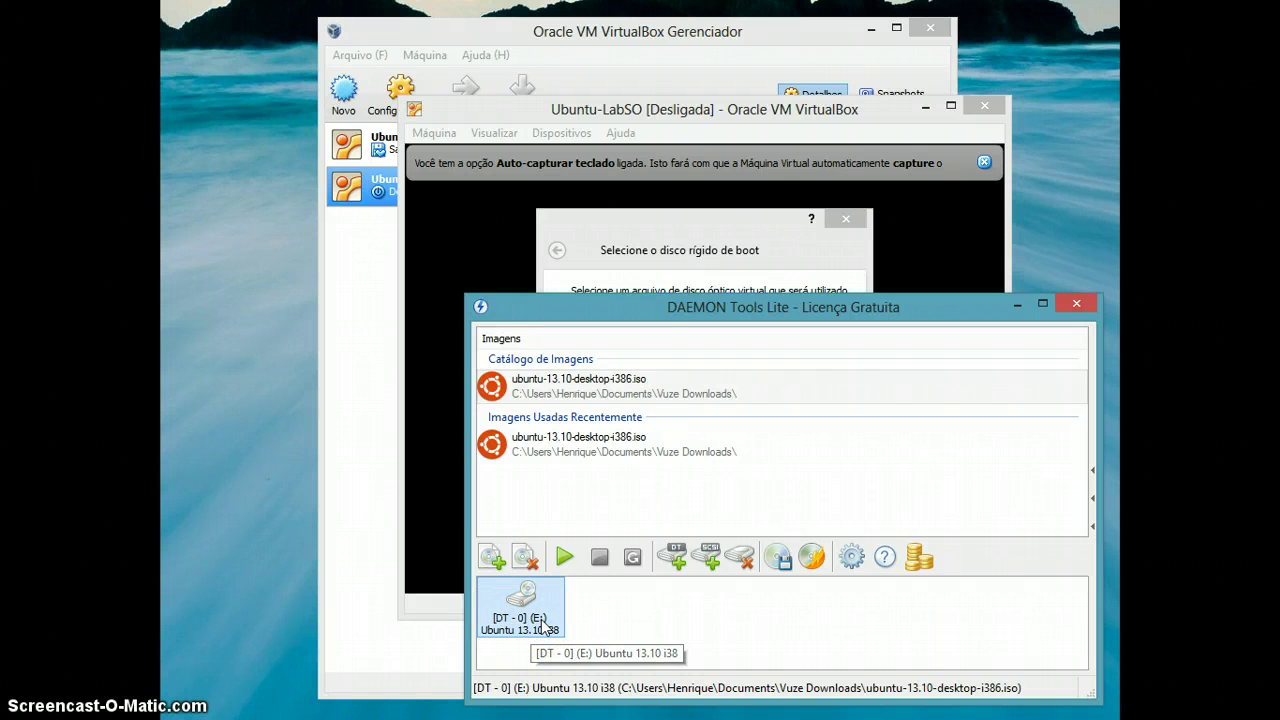
mouse_move(543, 618)
left_mouse_down()
mouse_move(529, 612)
mouse_move(557, 612)
mouse_move(530, 602)
mouse_move(528, 630)
mouse_move(537, 614)
mouse_move(526, 609)
mouse_move(550, 617)
mouse_move(527, 612)
mouse_move(523, 627)
mouse_move(538, 638)
mouse_move(547, 620)
mouse_move(530, 612)
mouse_move(544, 618)
left_mouse_up()
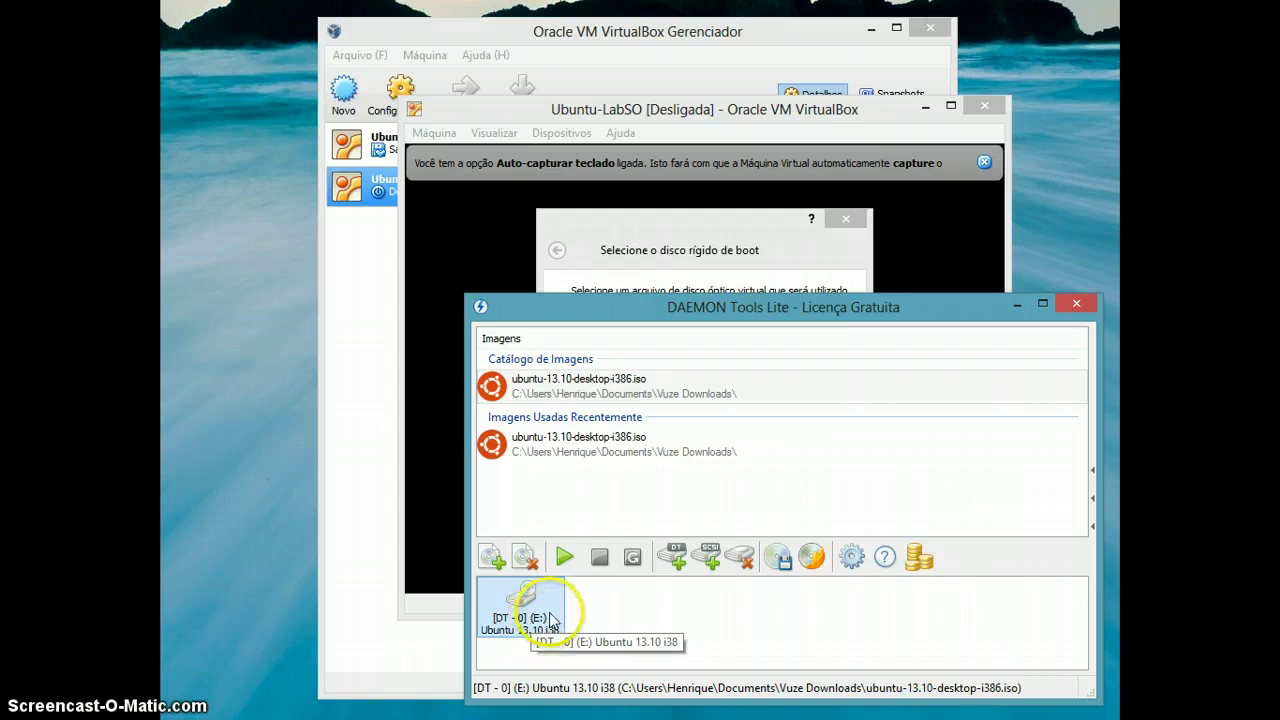
left_click(538, 450)
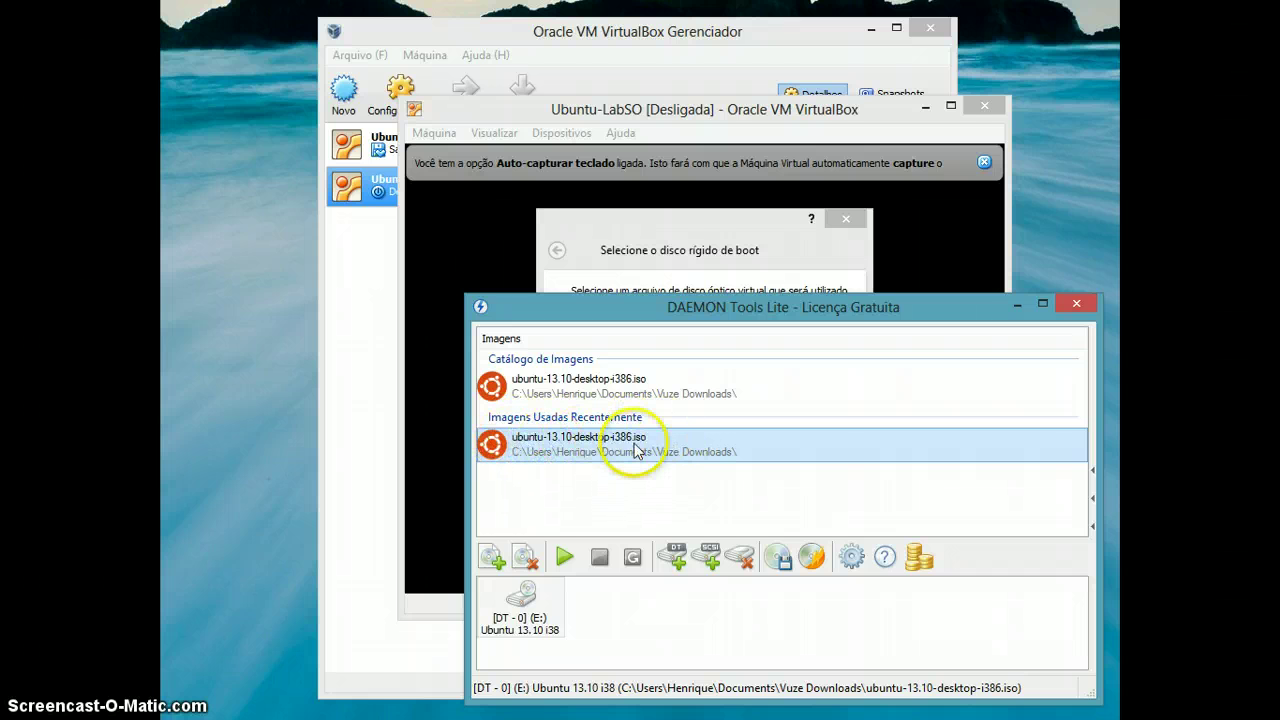
left_click(525, 610)
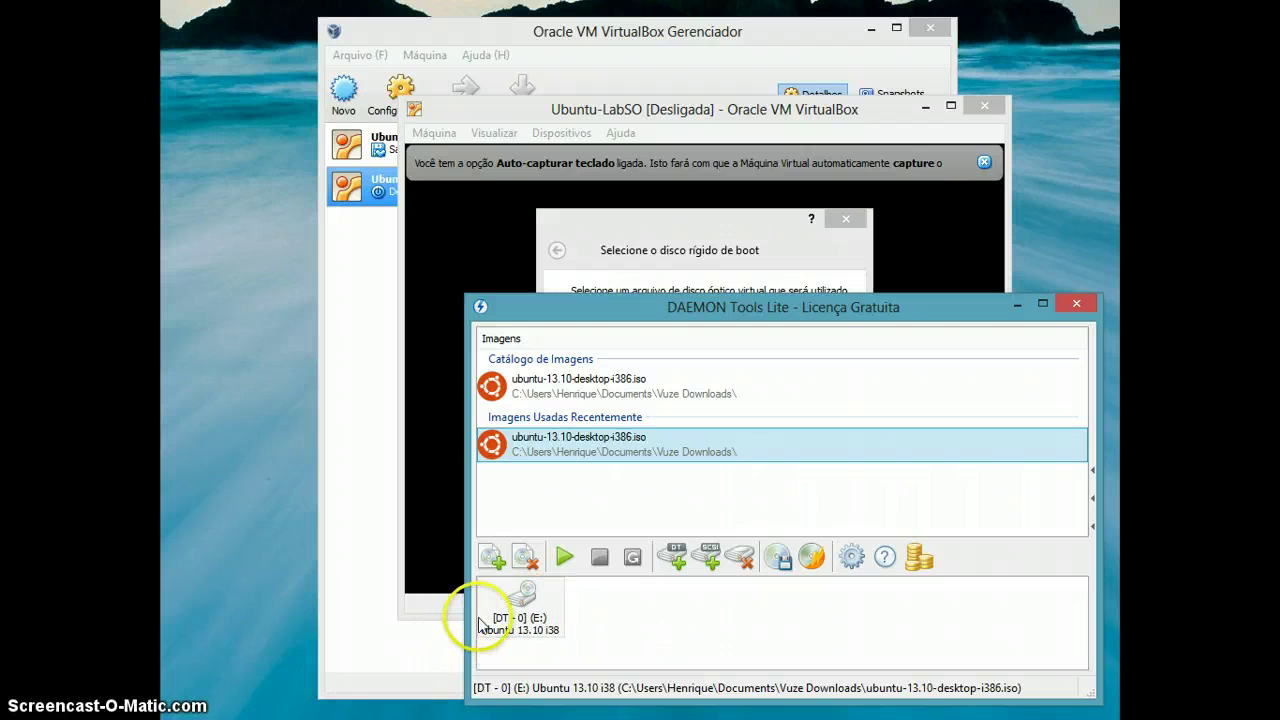
double_click(493, 610)
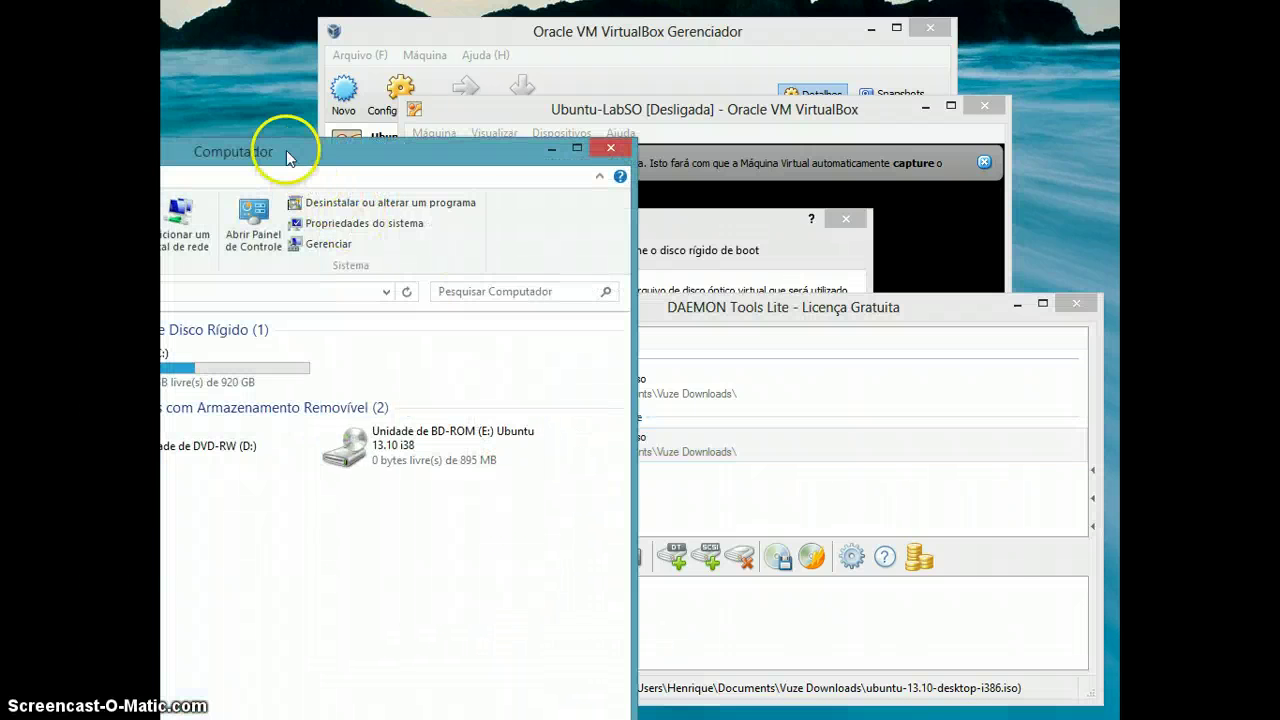
Review the 13 items on drive E:, including wubi.exe, then close the Explorer window.
left_click_drag(286, 150, 696, 66)
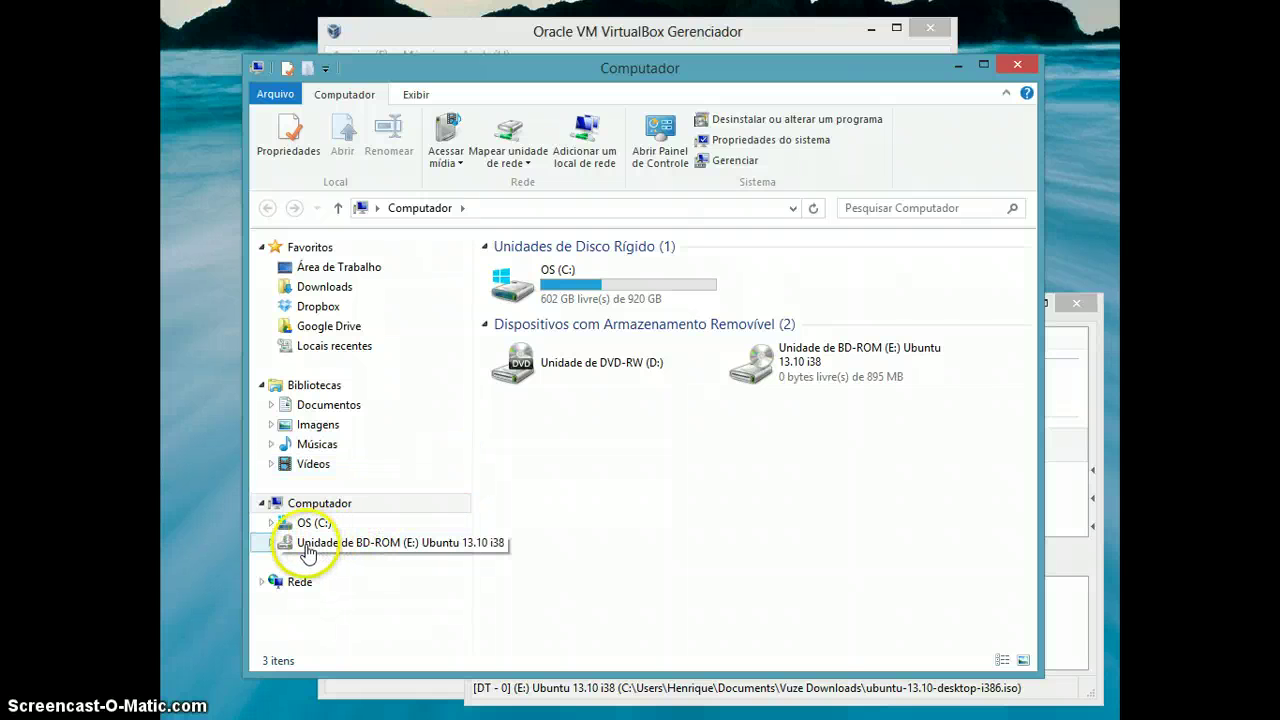
left_click(406, 553)
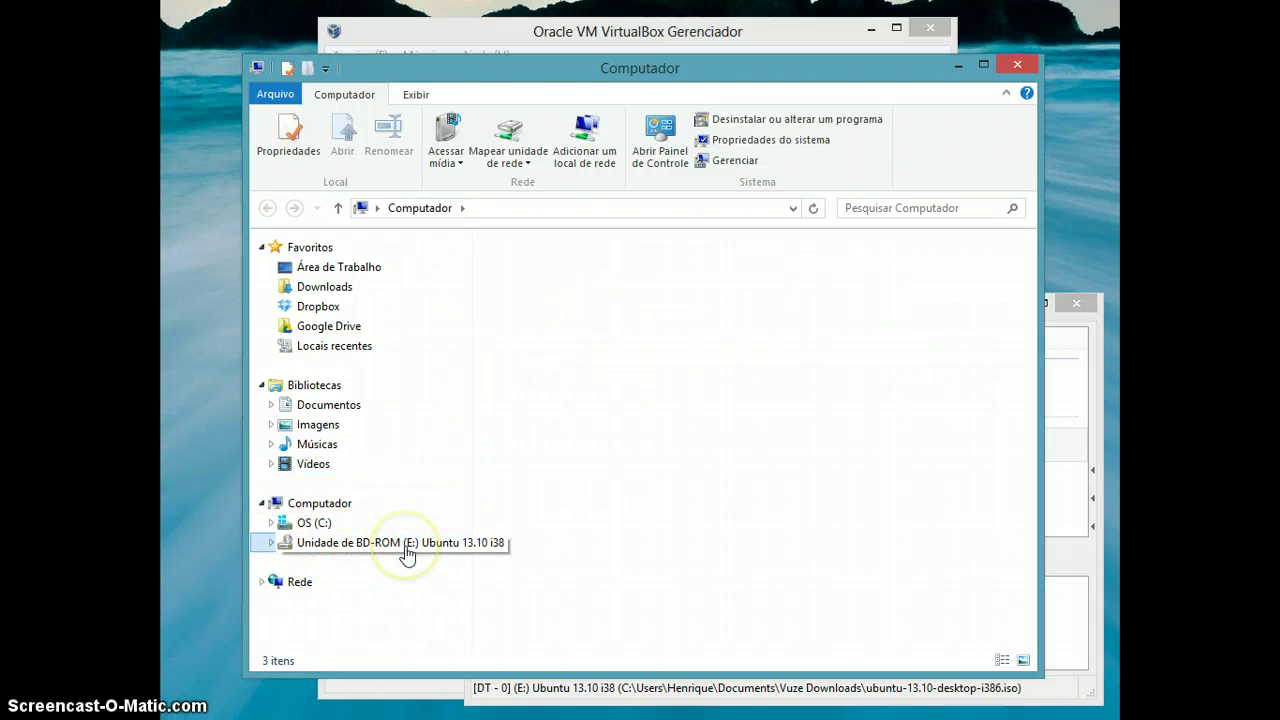
left_click_drag(591, 558, 508, 263)
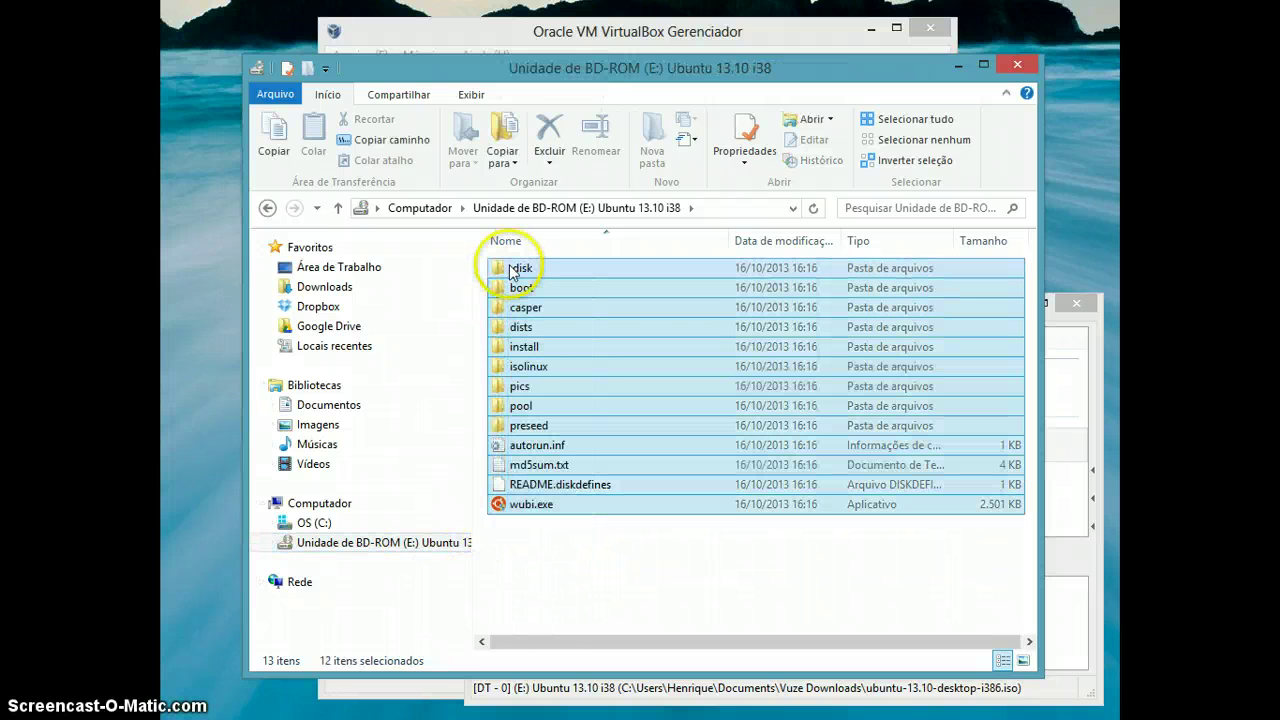
left_click(558, 545)
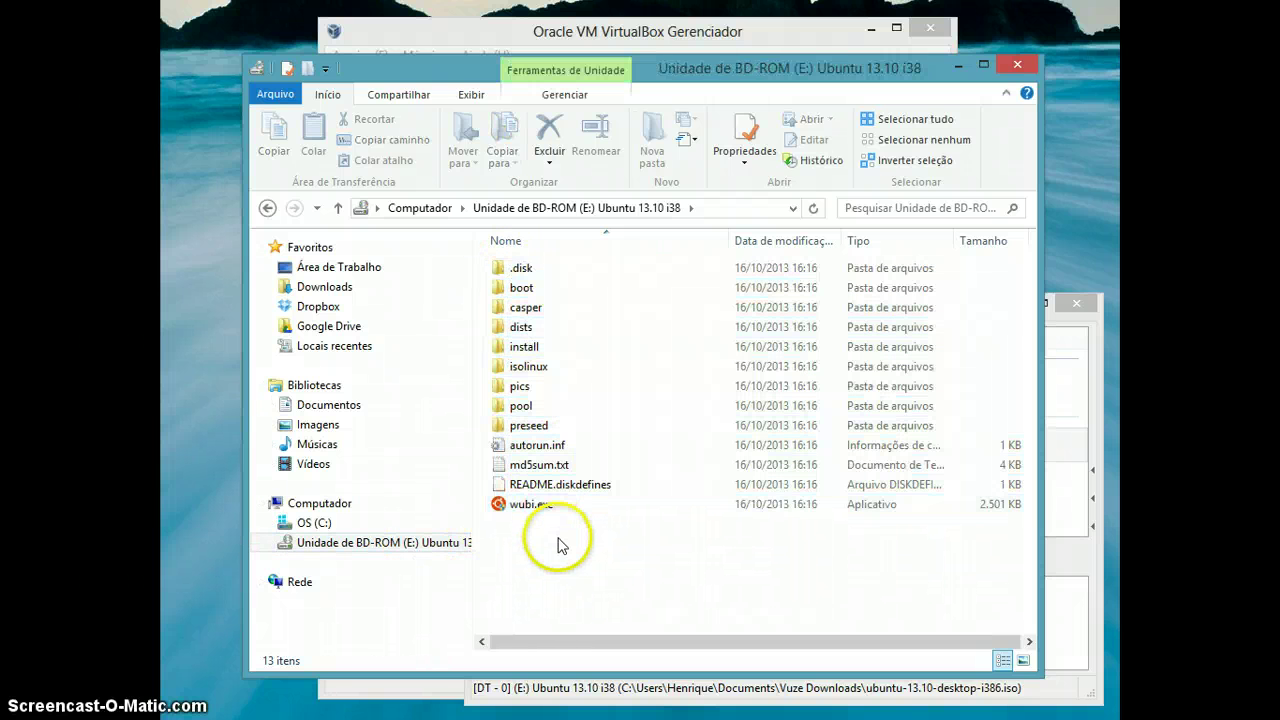
left_click(1018, 66)
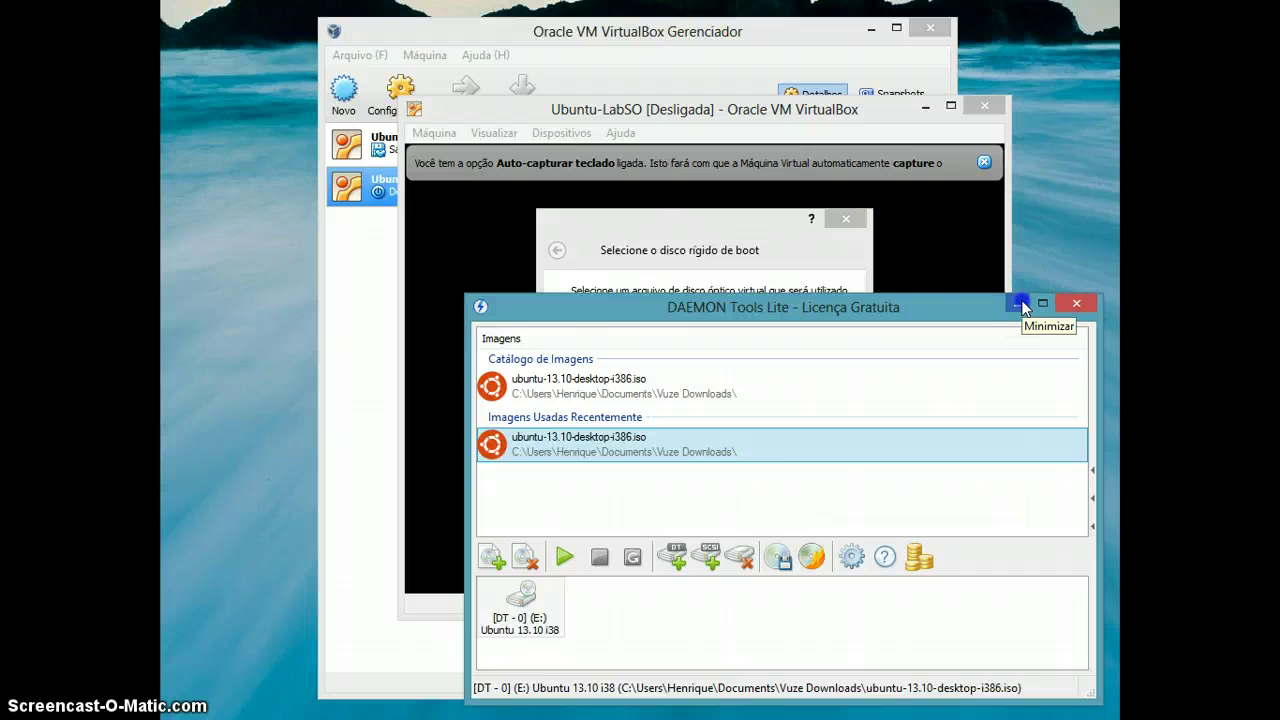
Start the Ubuntu-LabSO VM booting from host drive E: as the boot disc.
left_click(1019, 303)
left_click(687, 416)
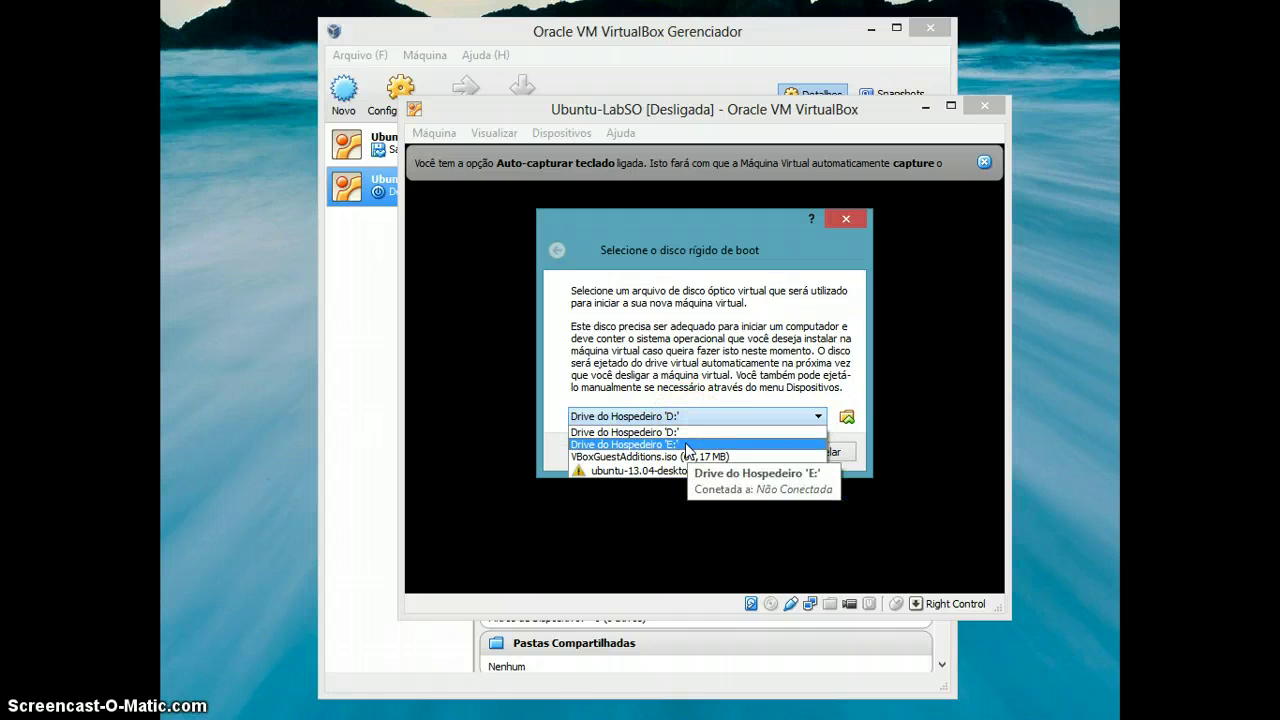
left_click(686, 449)
left_click(740, 455)
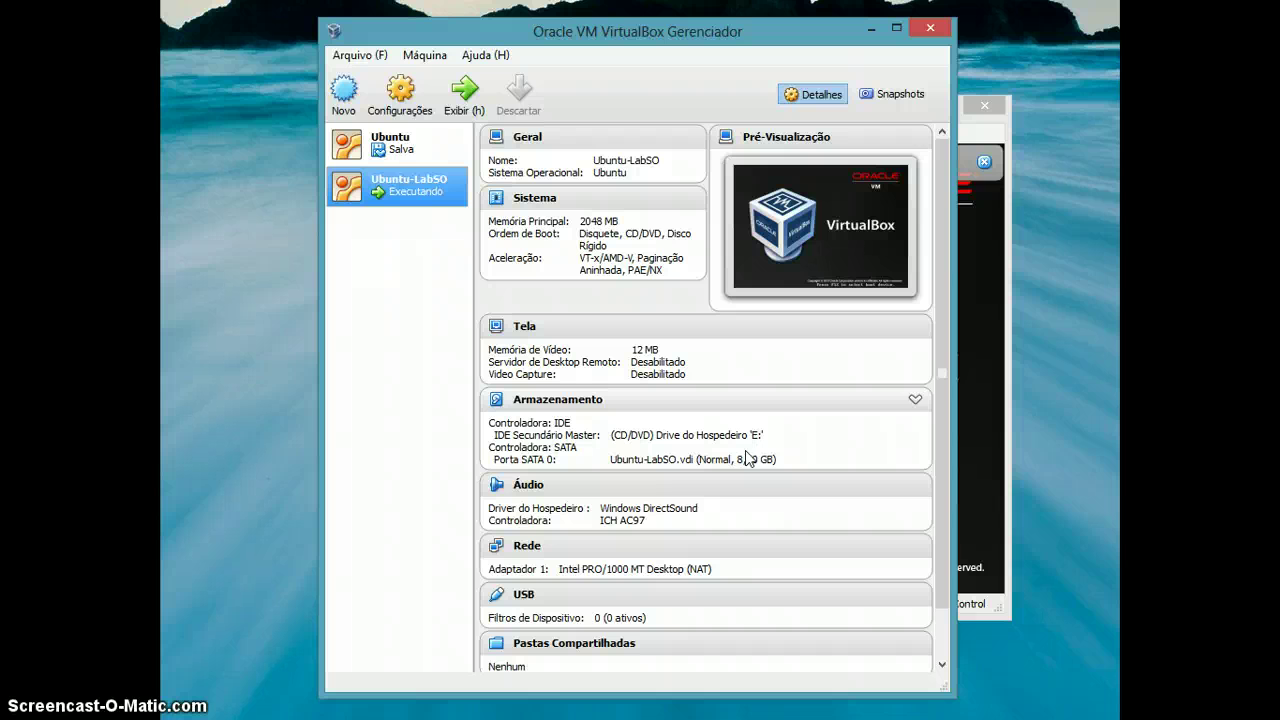
Dismiss the keyboard auto-capture notice and move the VM window to the top of the screen.
left_click(962, 122)
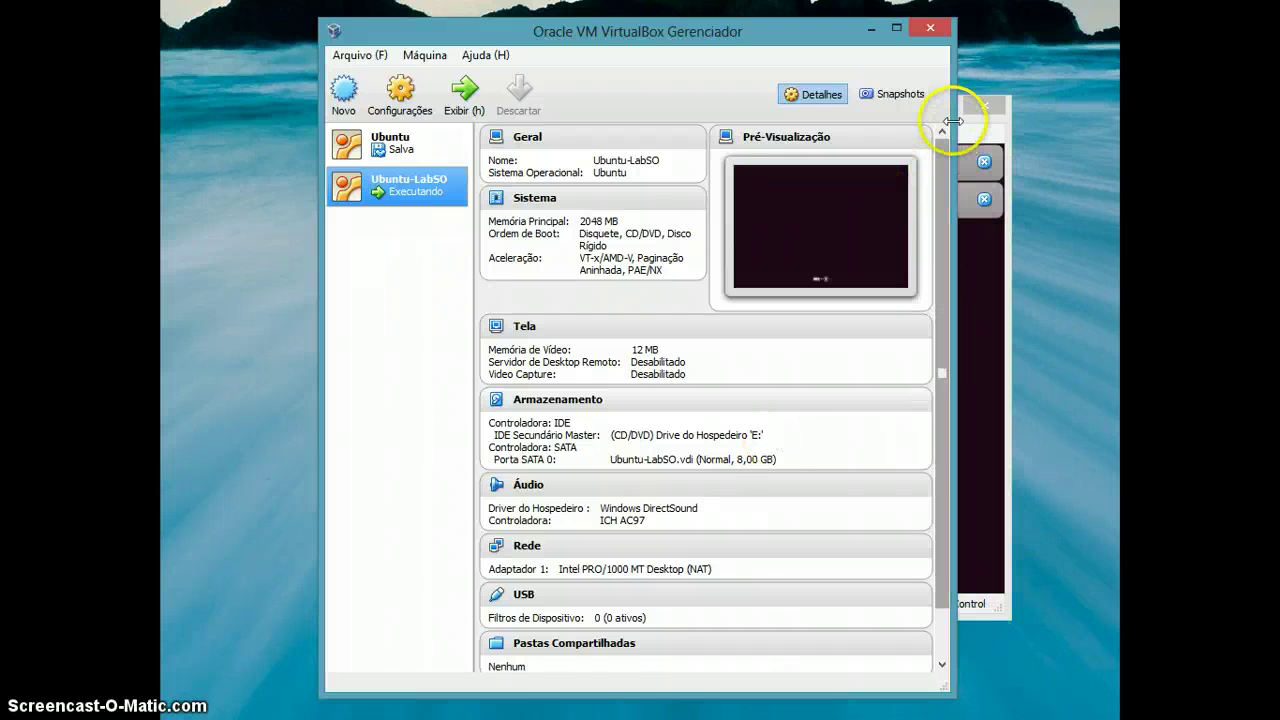
left_click(966, 128)
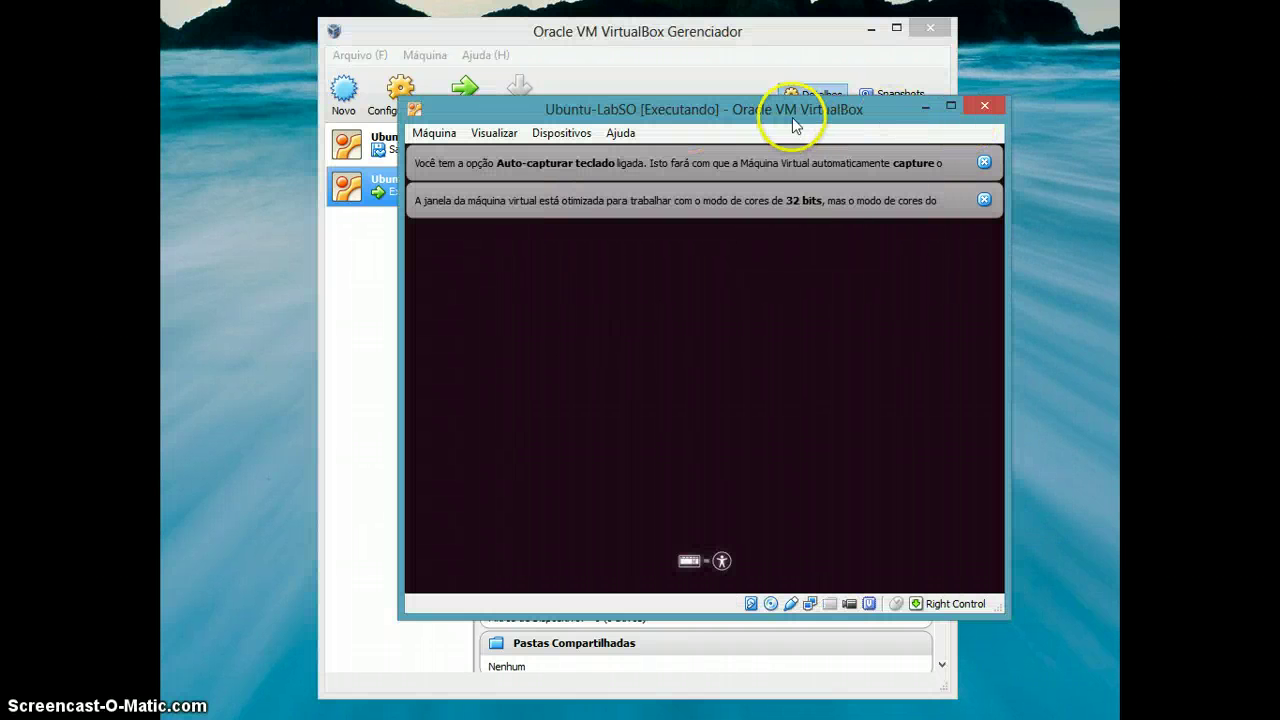
left_click_drag(735, 118, 671, 103)
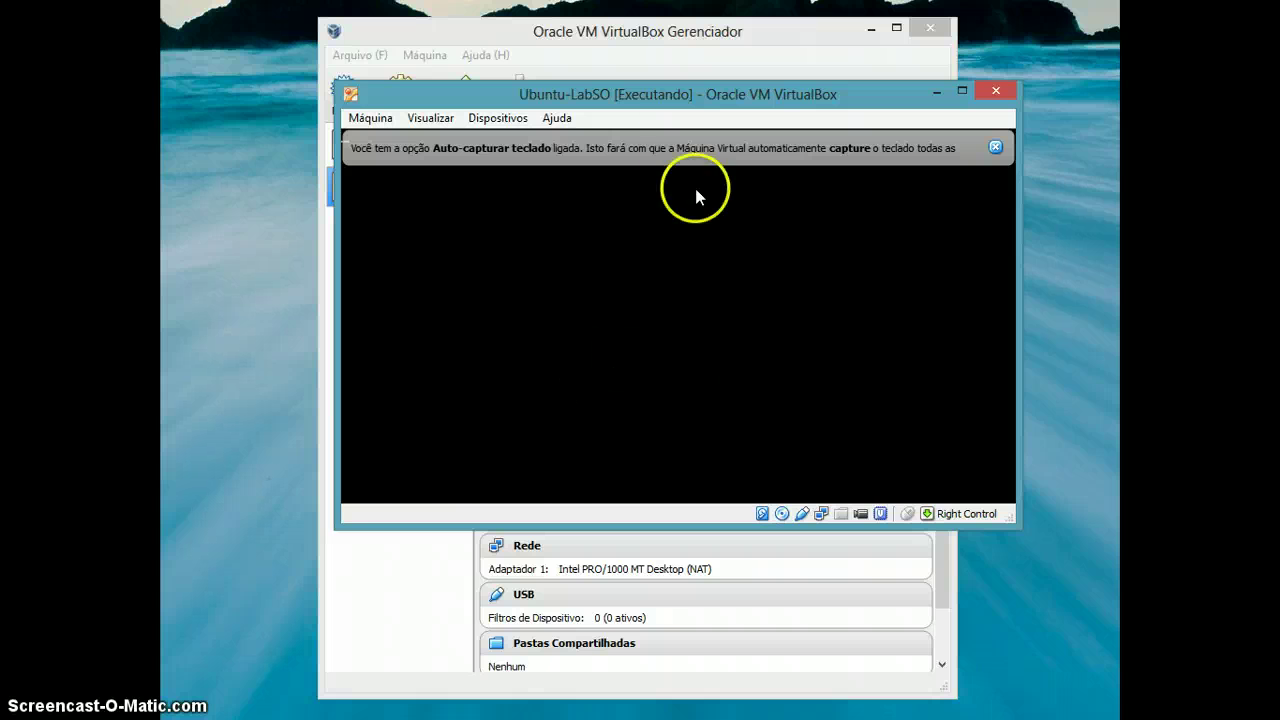
left_click_drag(645, 90, 613, 122)
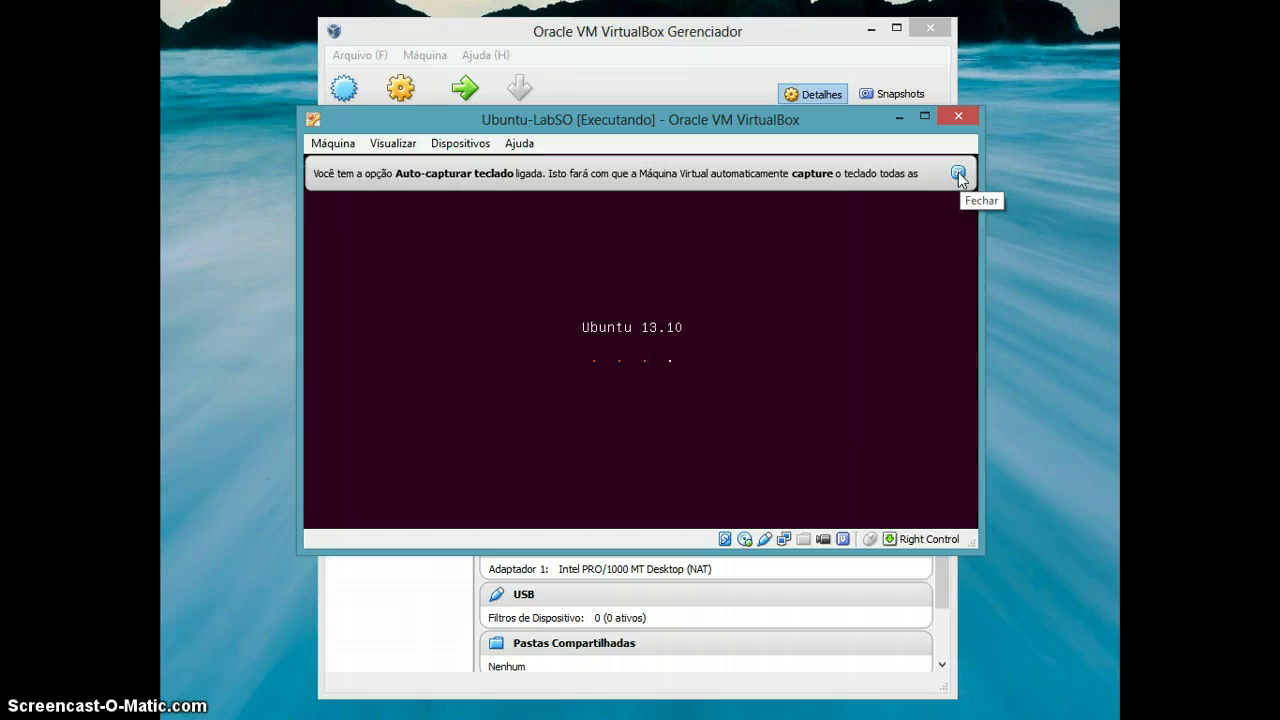
left_click(958, 172)
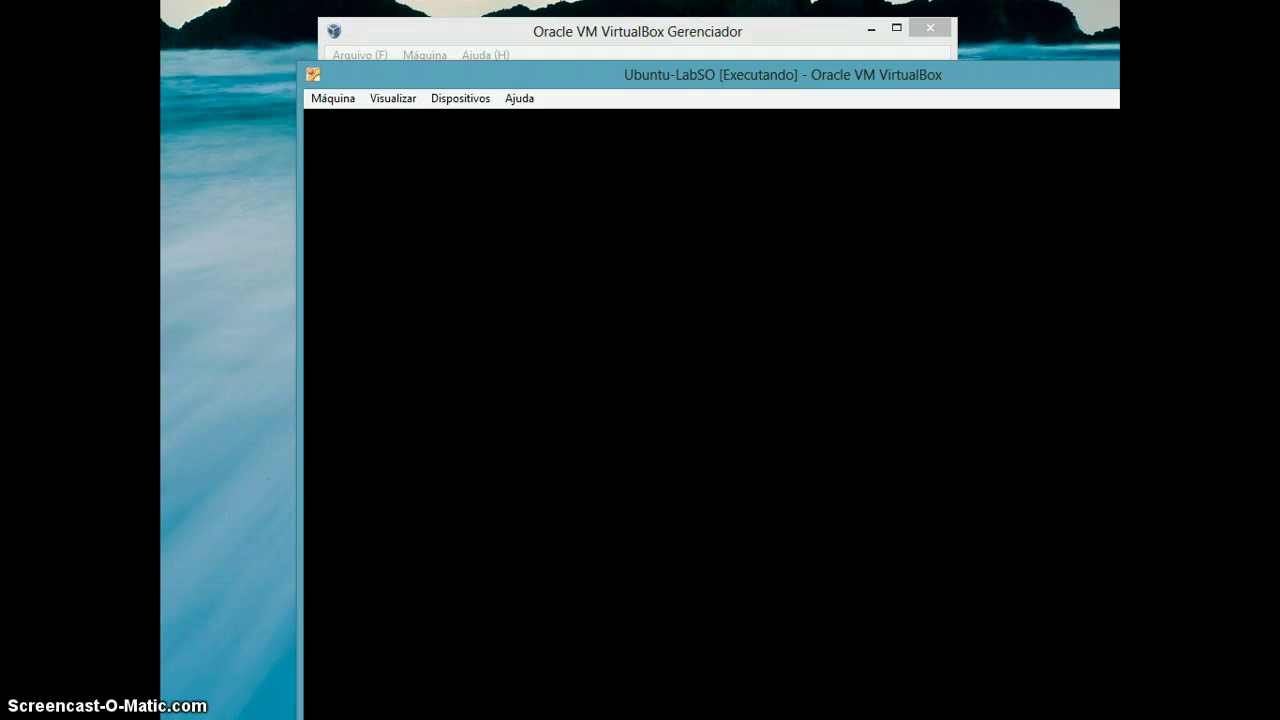
left_click_drag(714, 71, 580, 20)
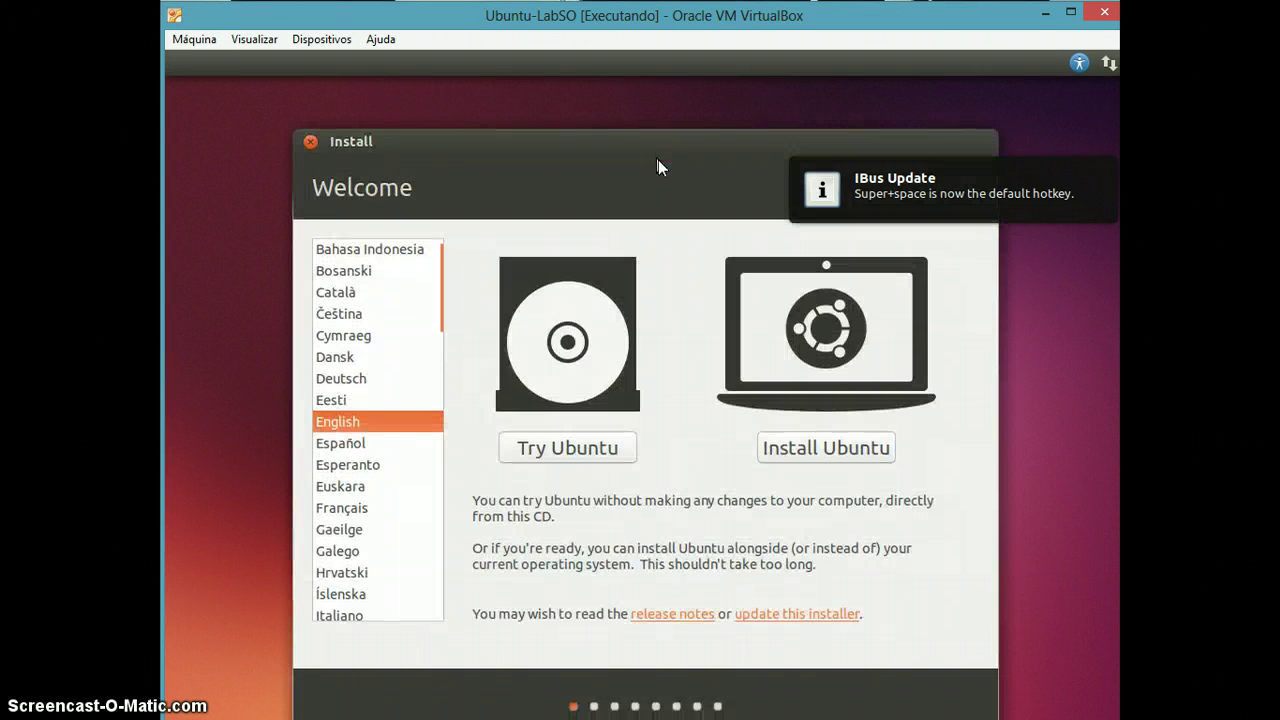
Choose Português do Brasil from the installer's language list.
left_click_drag(630, 148, 630, 121)
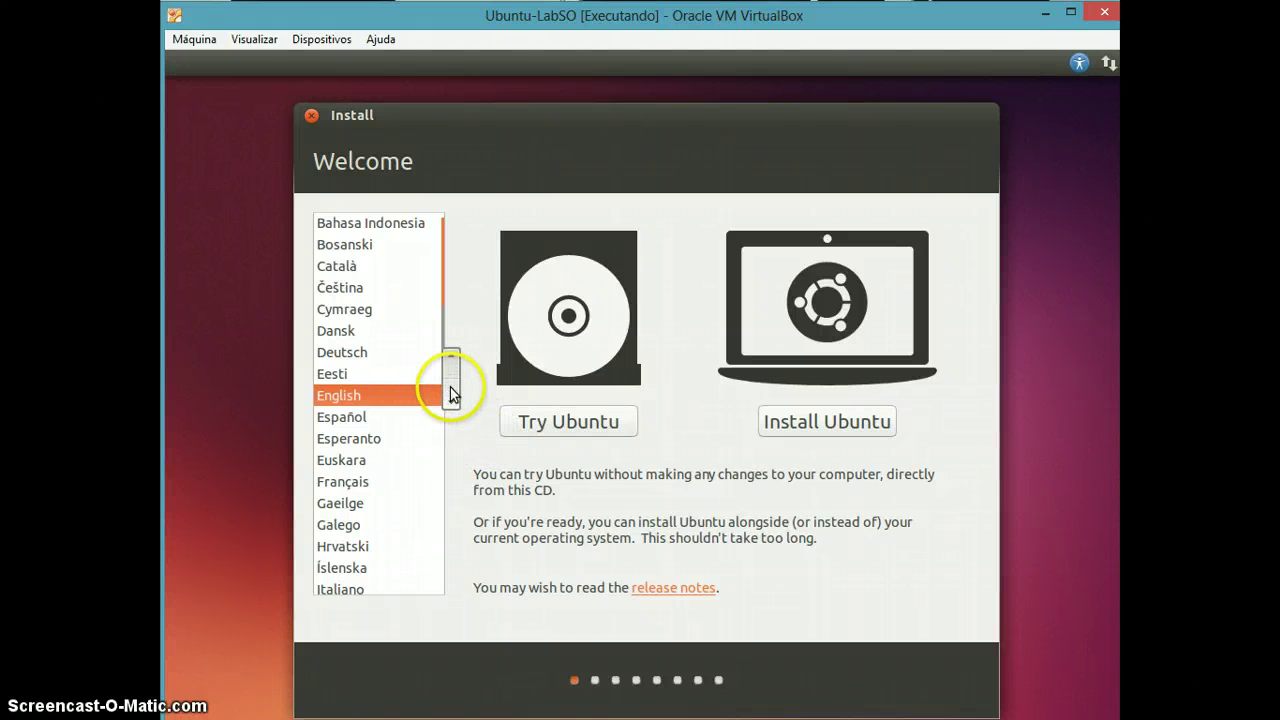
left_click_drag(449, 374, 444, 460)
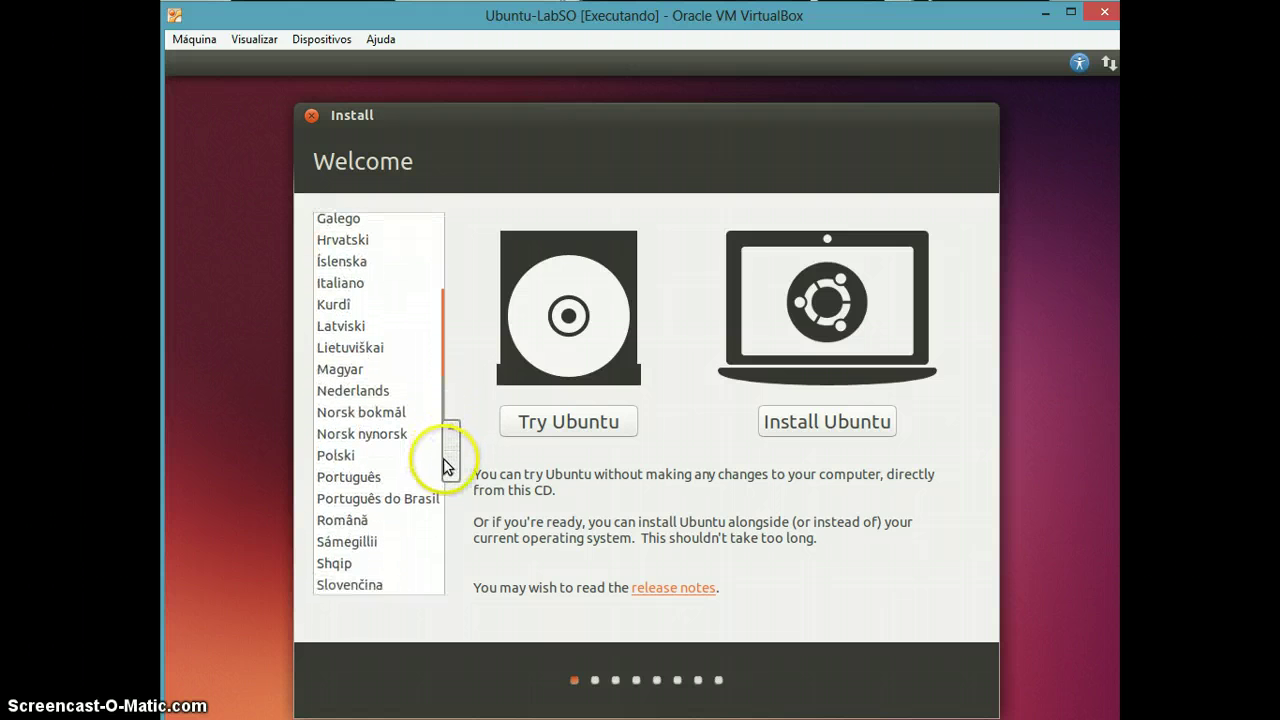
left_click(411, 498)
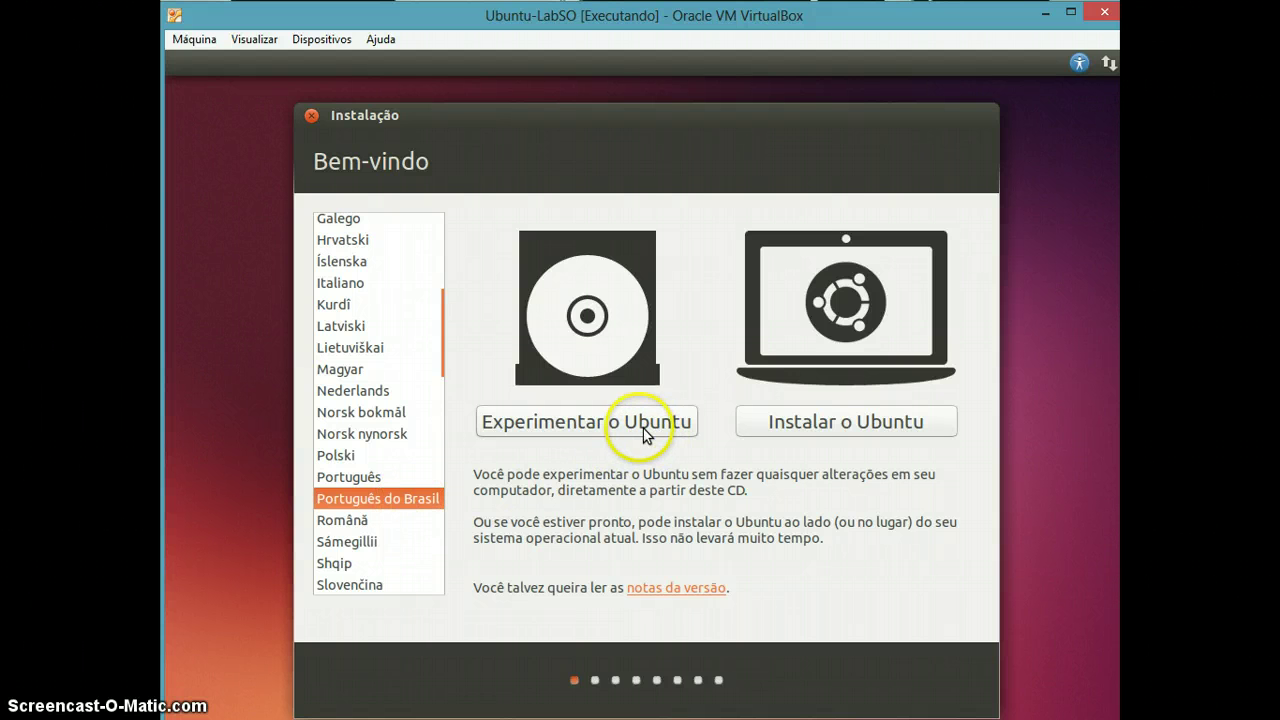
Choose 'Instalar o Ubuntu' and continue past the 'Preparando para instalar o Ubuntu' checklist.
left_click(811, 431)
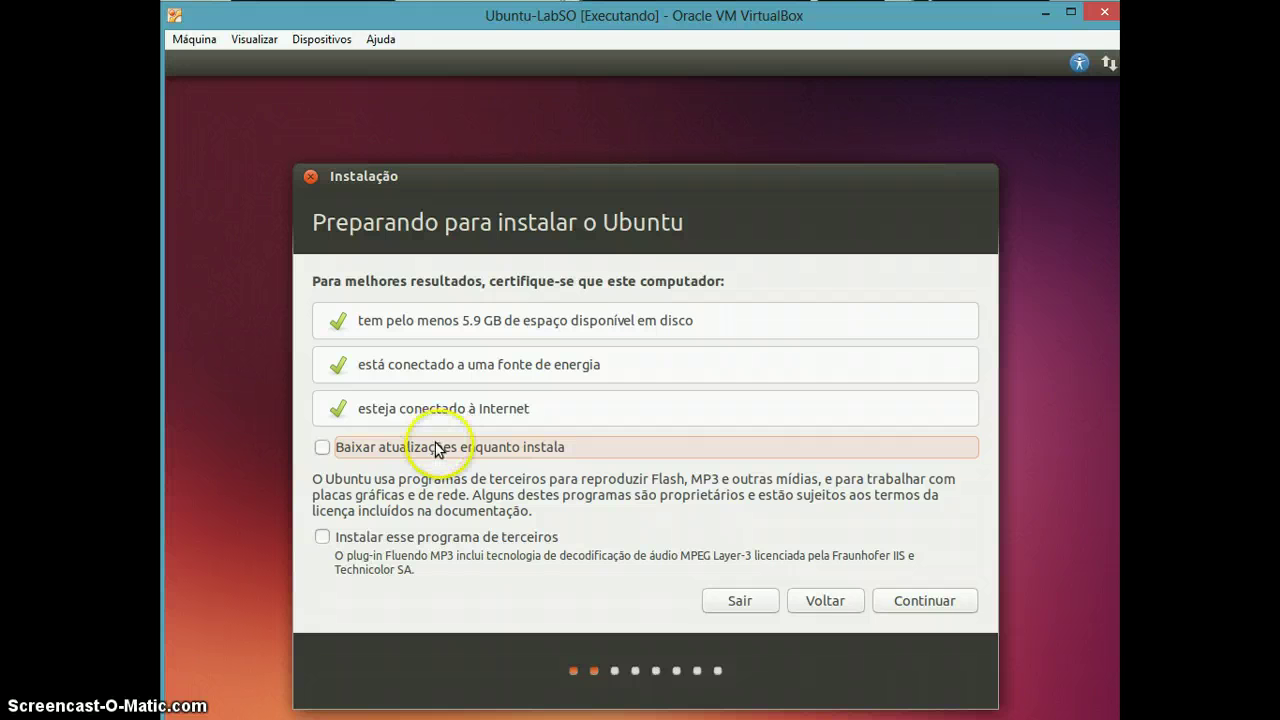
left_click(927, 603)
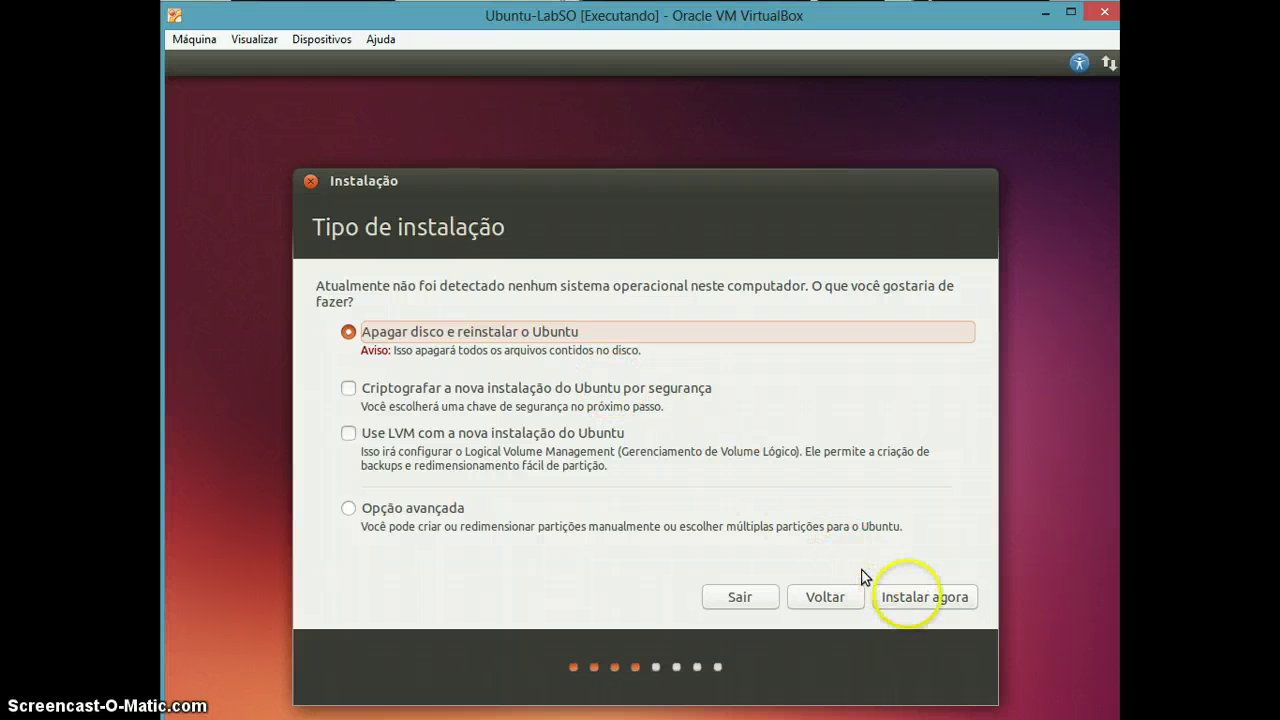
Keep 'Apagar disco e reinstalar o Ubuntu' and choose 'Instalar agora'.
left_click(910, 598)
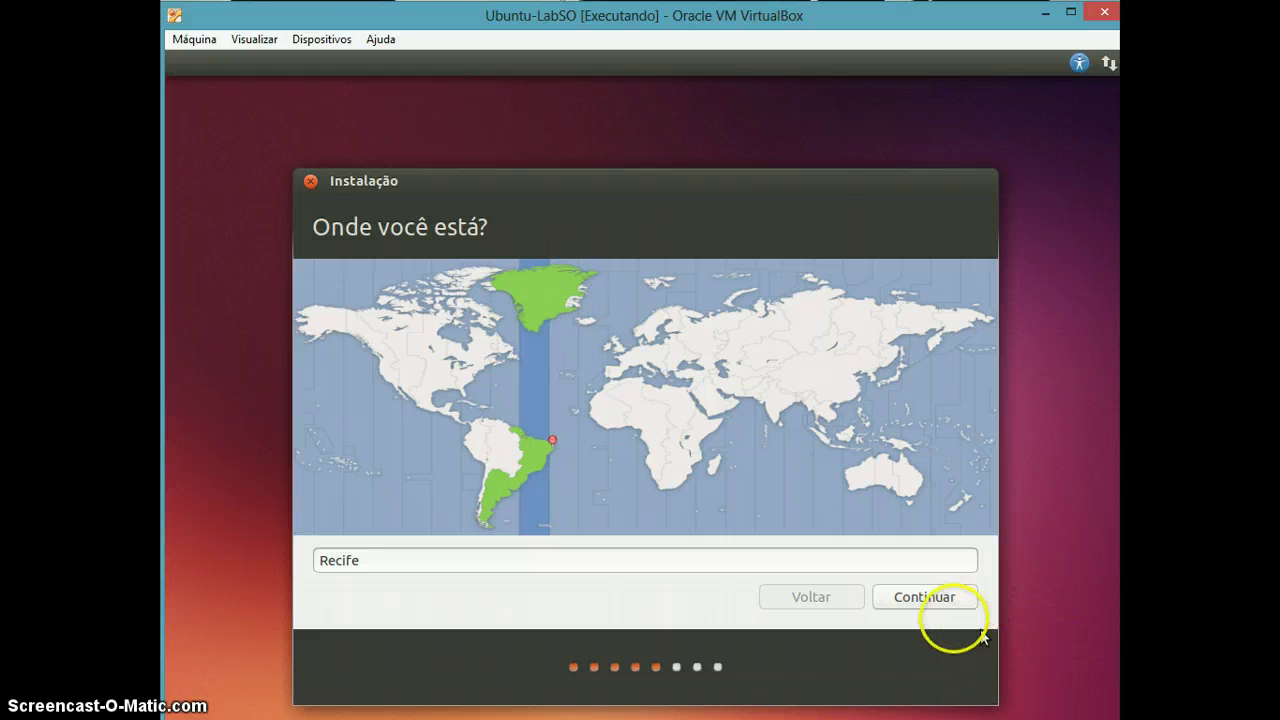
Accept Recife, test the Portuguese (Brazil) layout with 'ç~[', clear it, and continue.
left_click(929, 606)
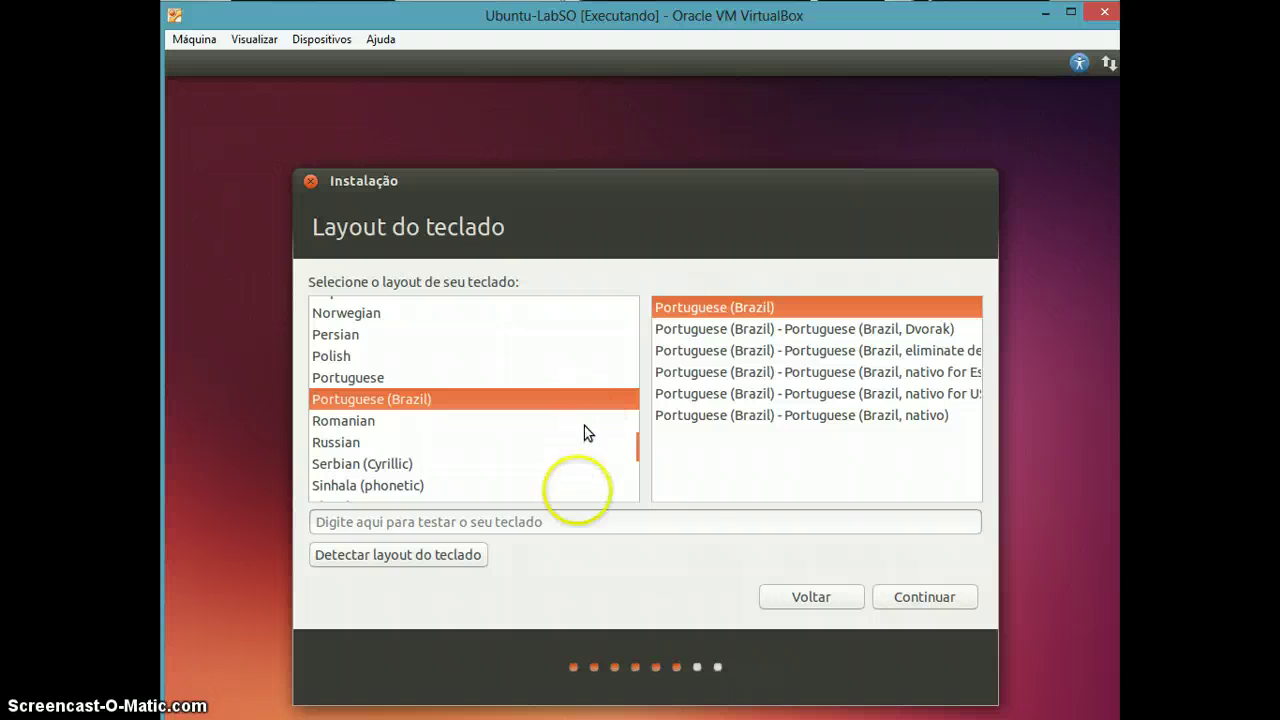
left_click(572, 525)
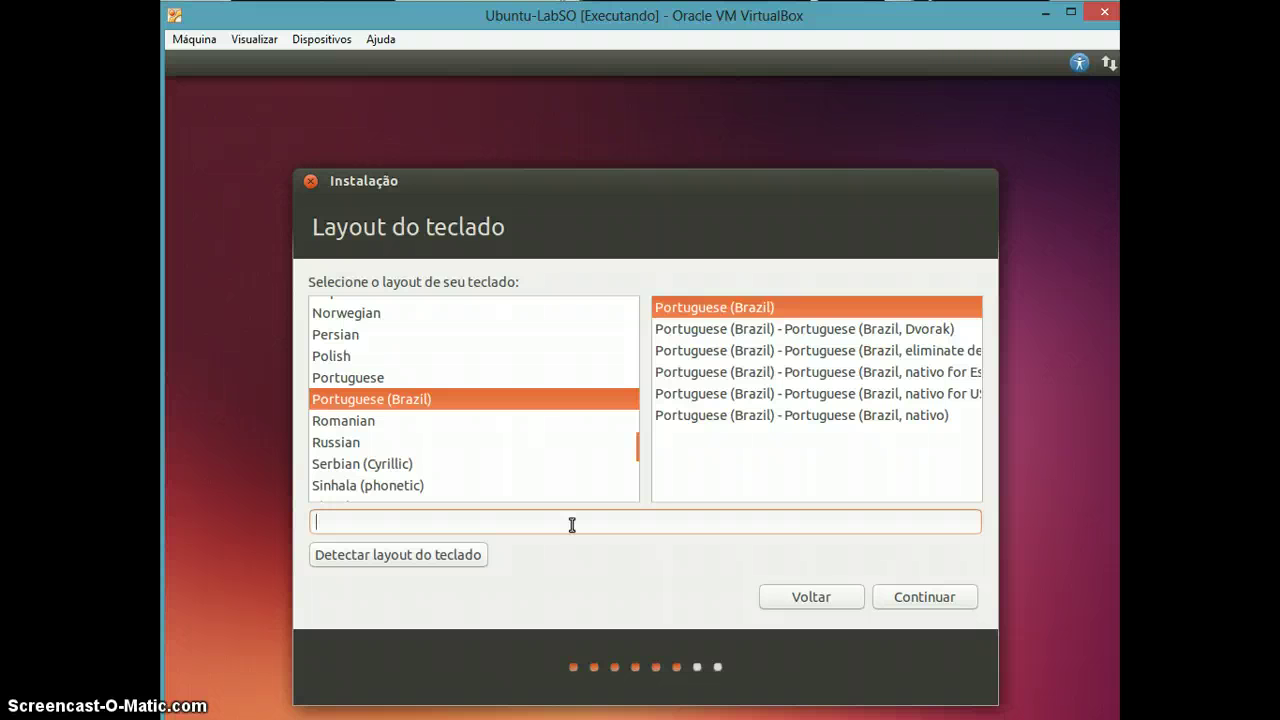
type("ç~[")
key("ctrl+a")
key("BackSpace")
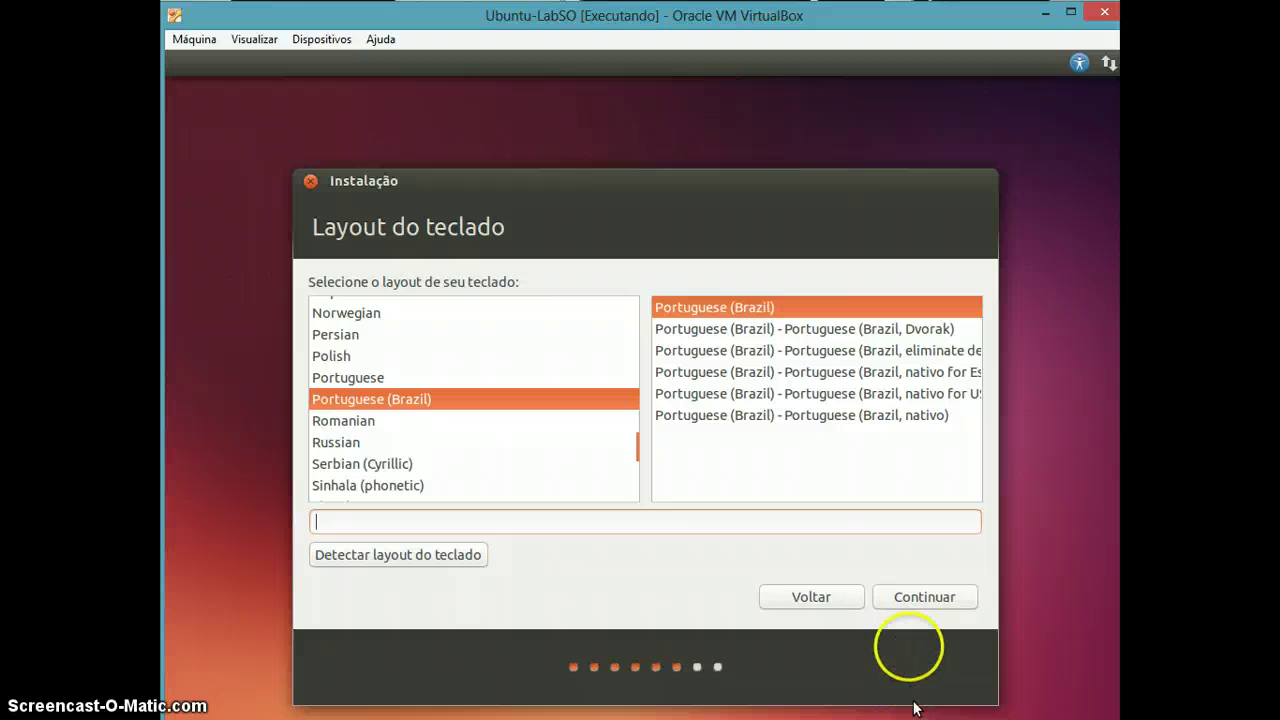
left_click(902, 607)
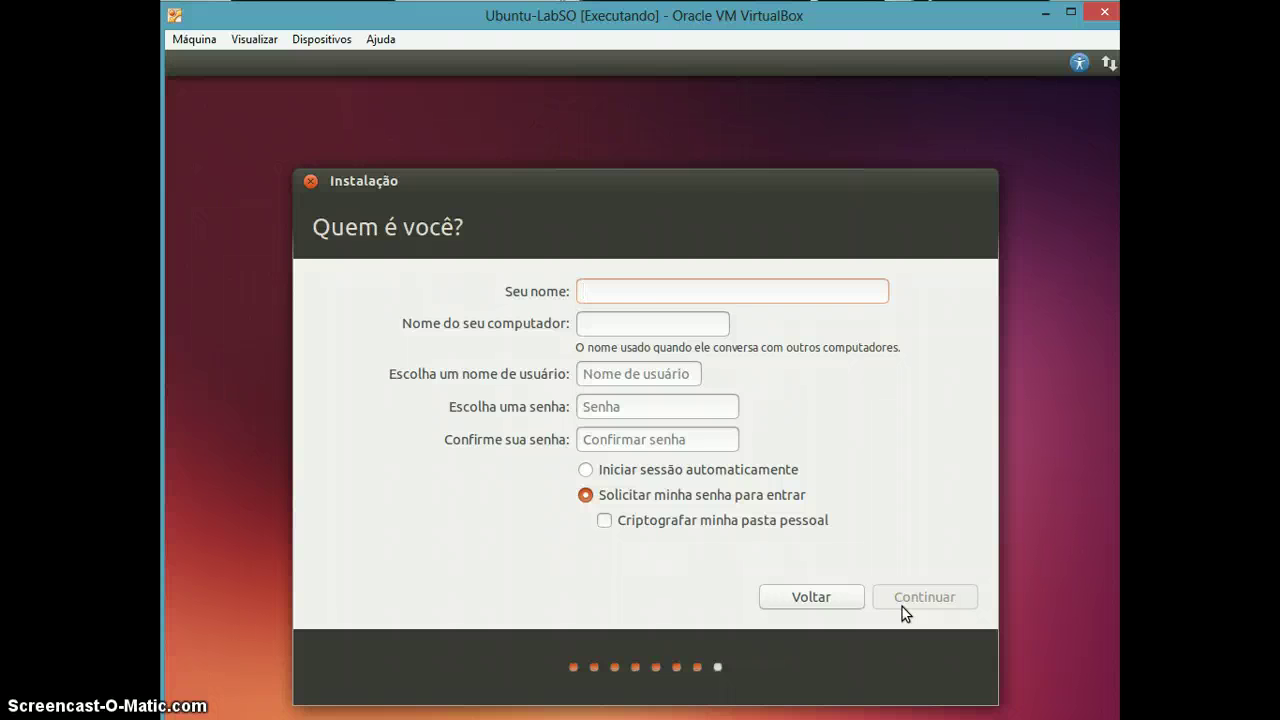
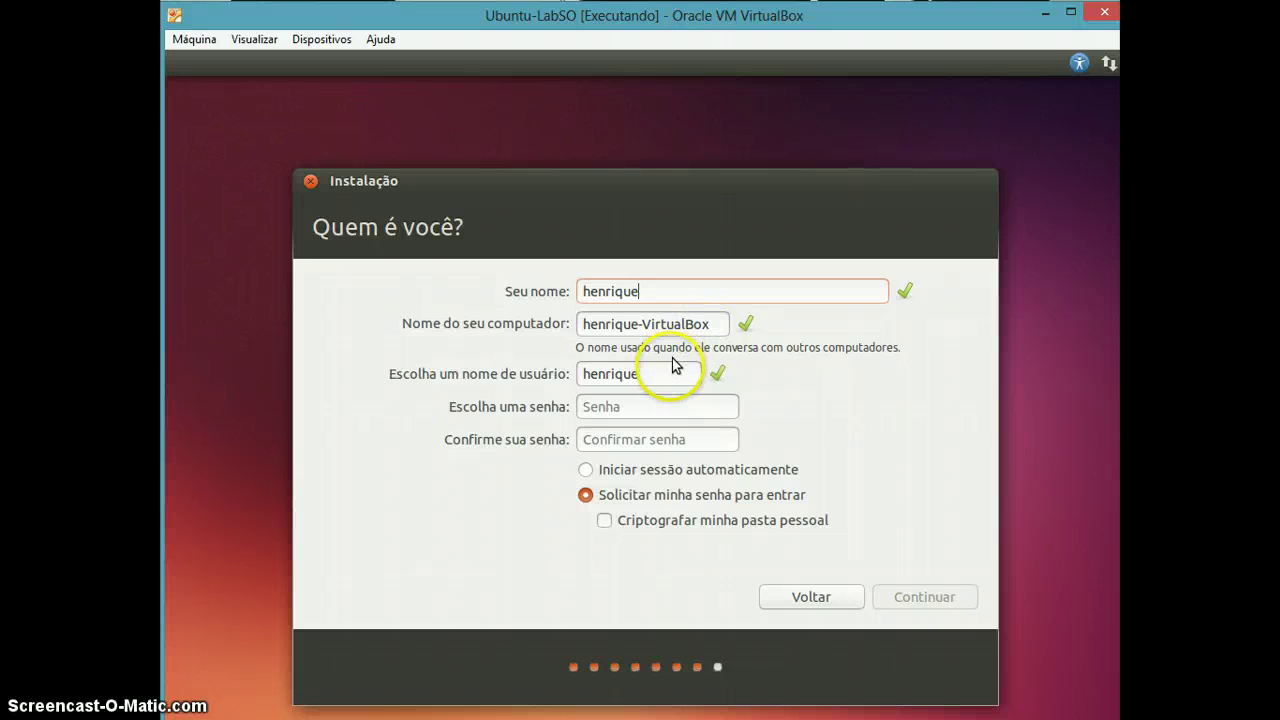
Enter the user's full name, keep the auto-filled username, set the account password, and continue.
left_click(652, 414)
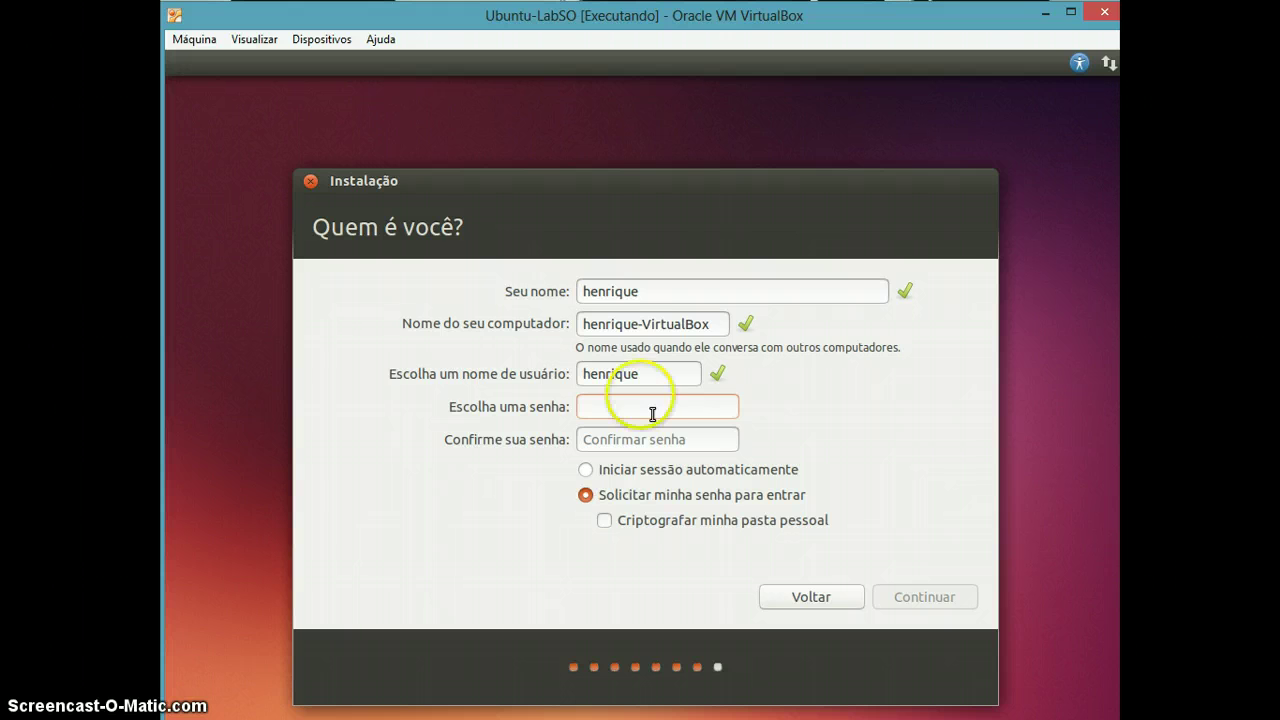
left_click(604, 293)
key("BackSpace")
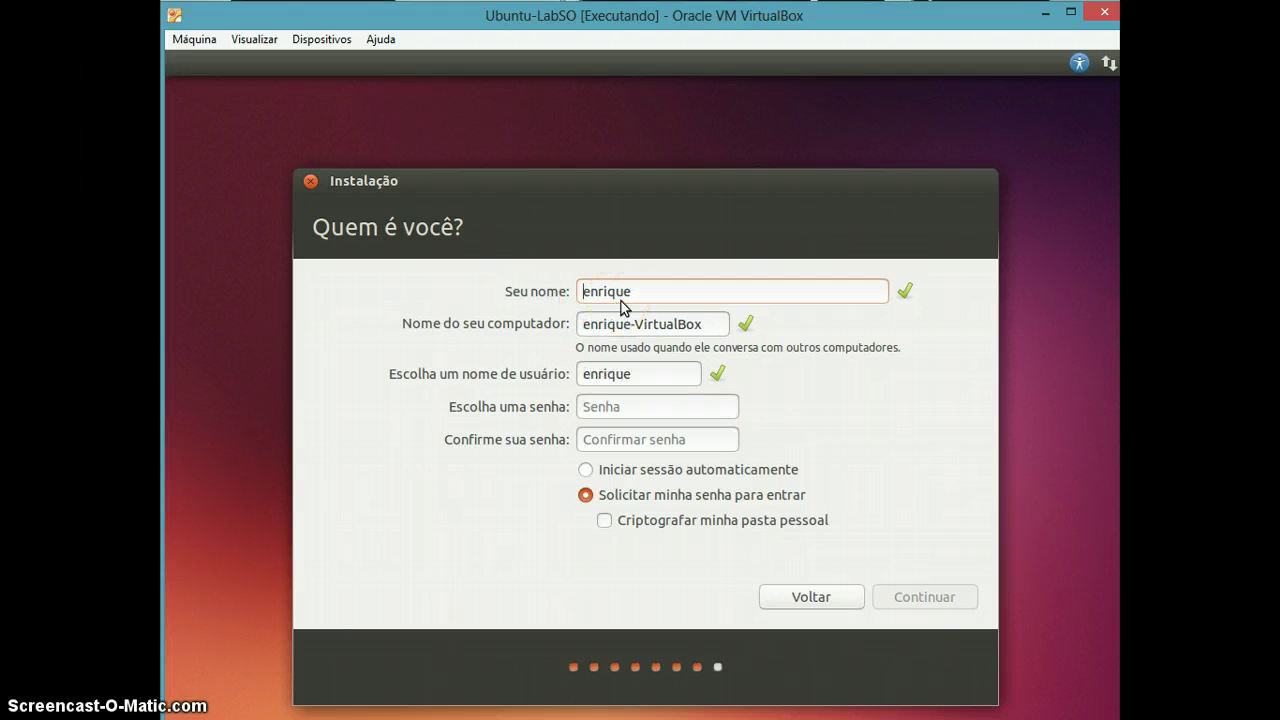
type("Henrique Cunha")
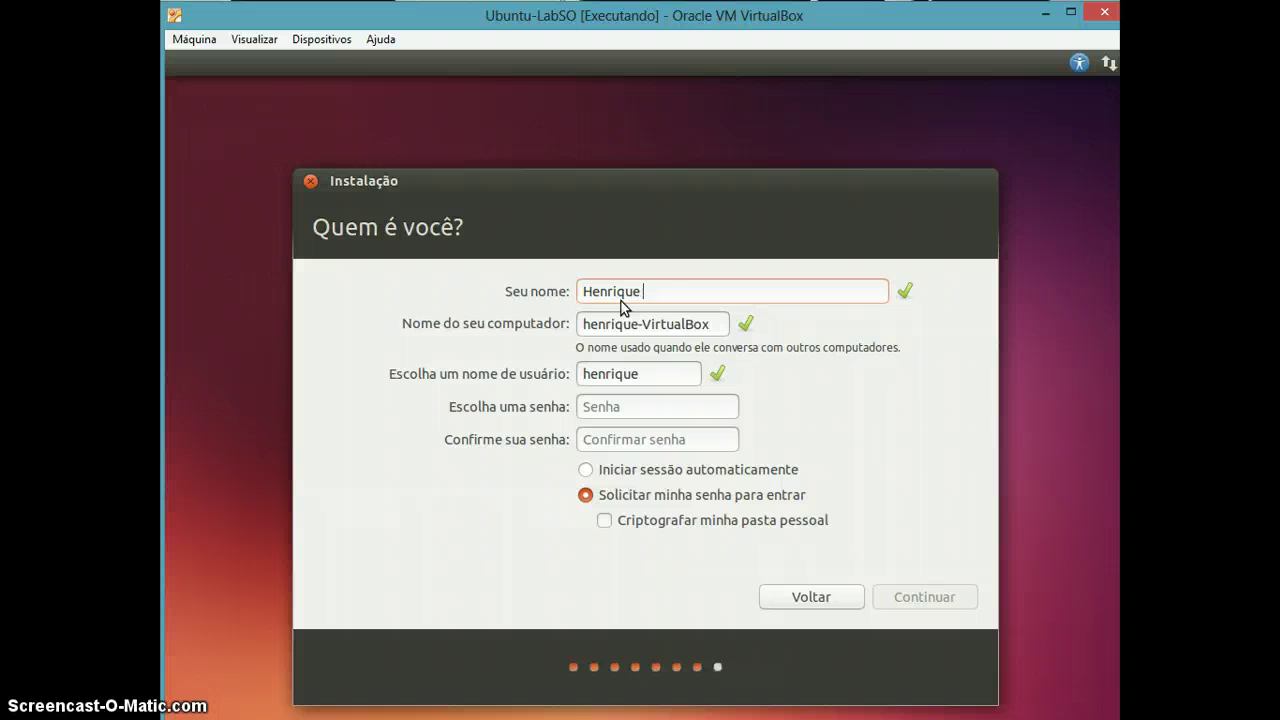
left_click(640, 372)
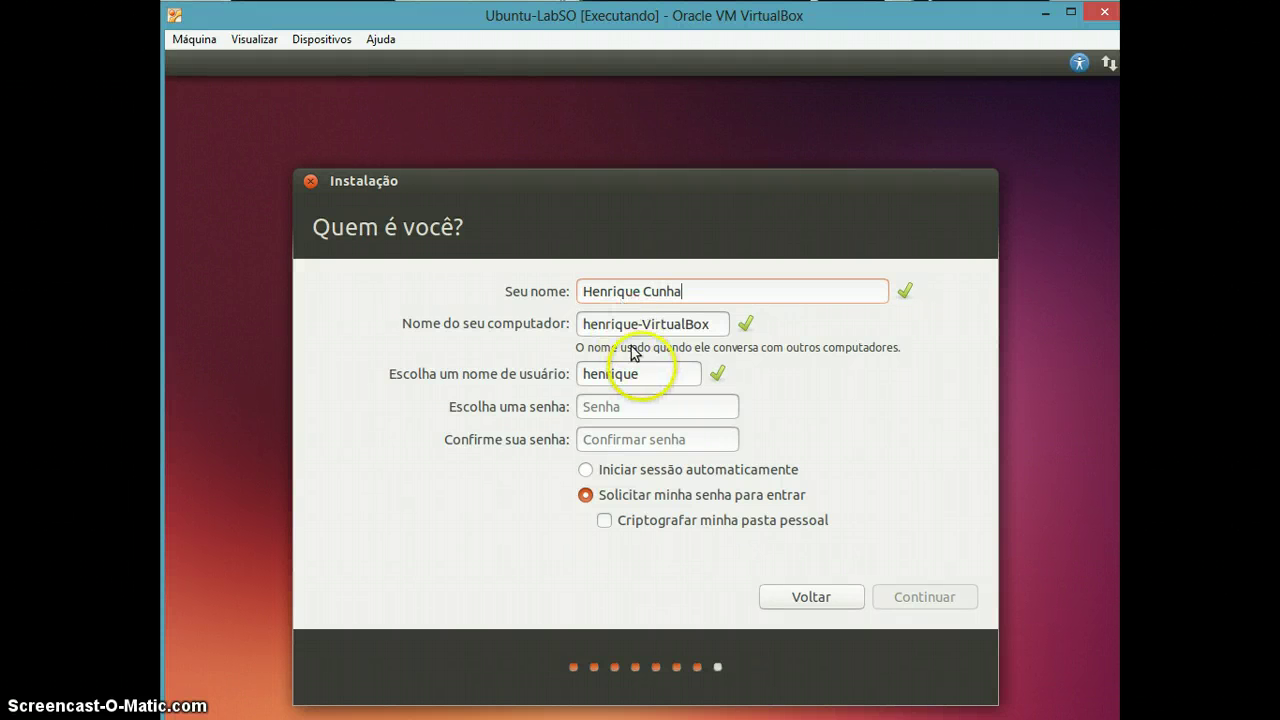
left_click(659, 401)
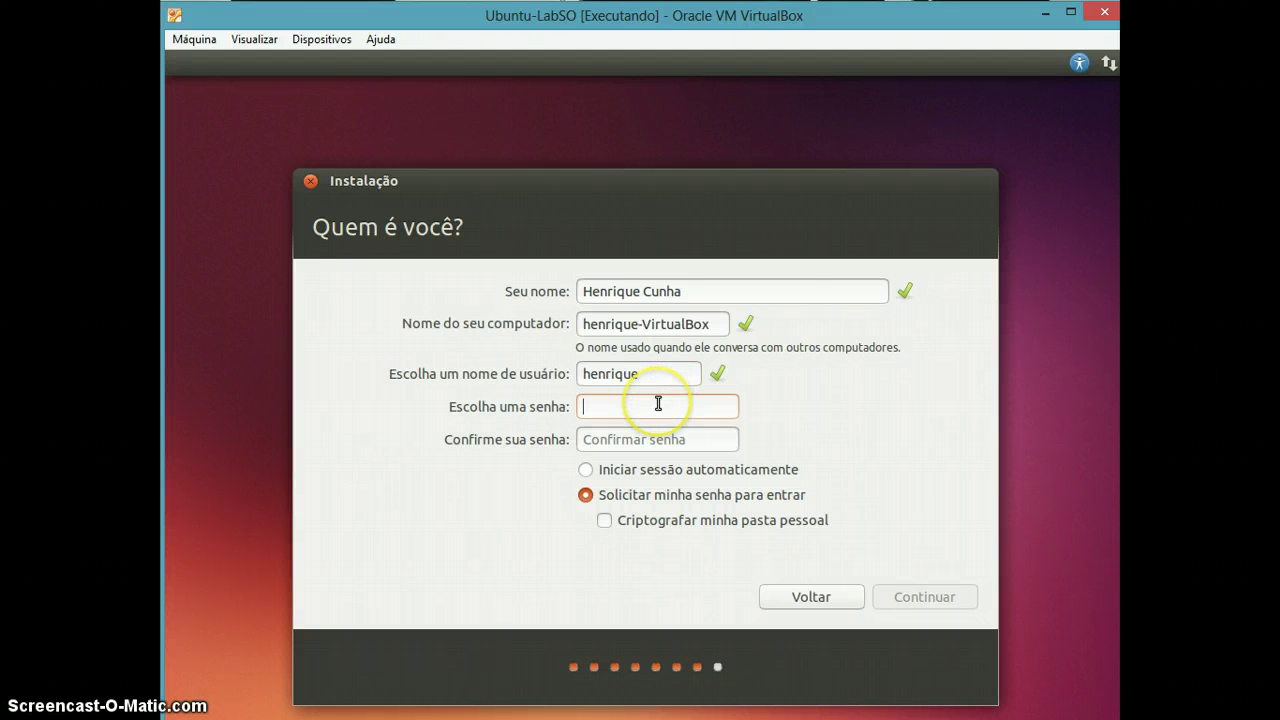
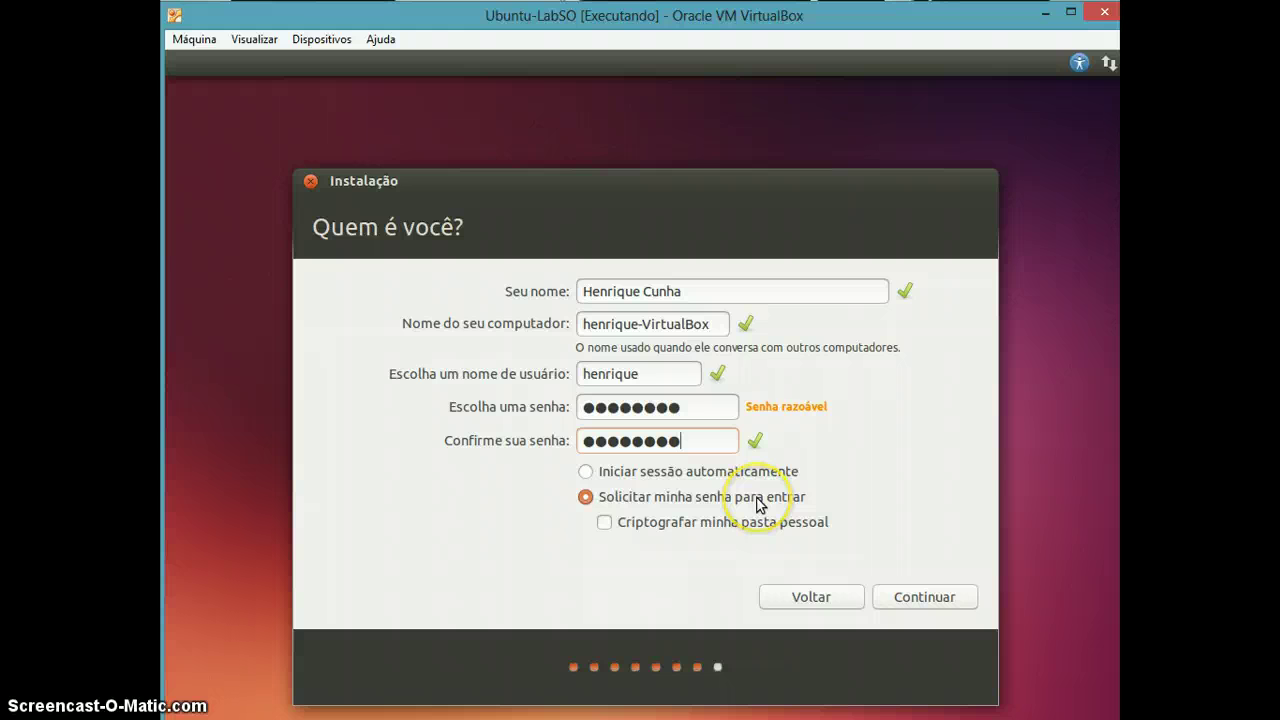
left_click(910, 606)
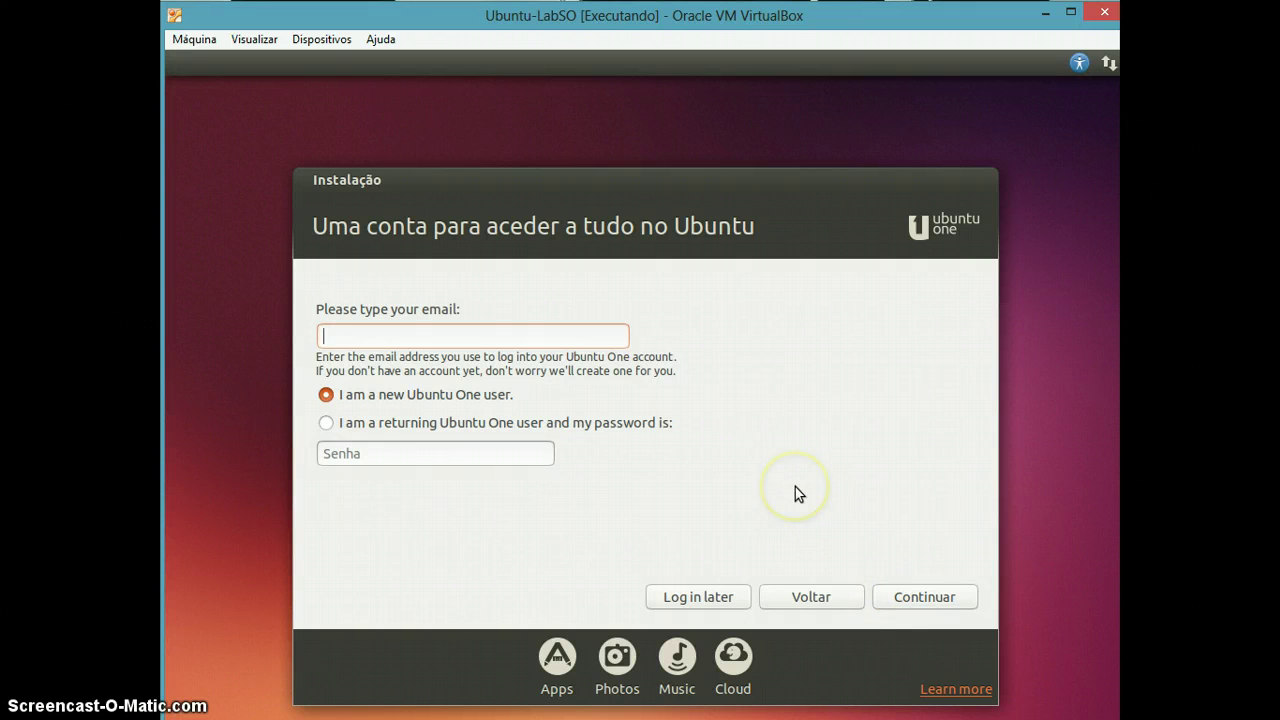
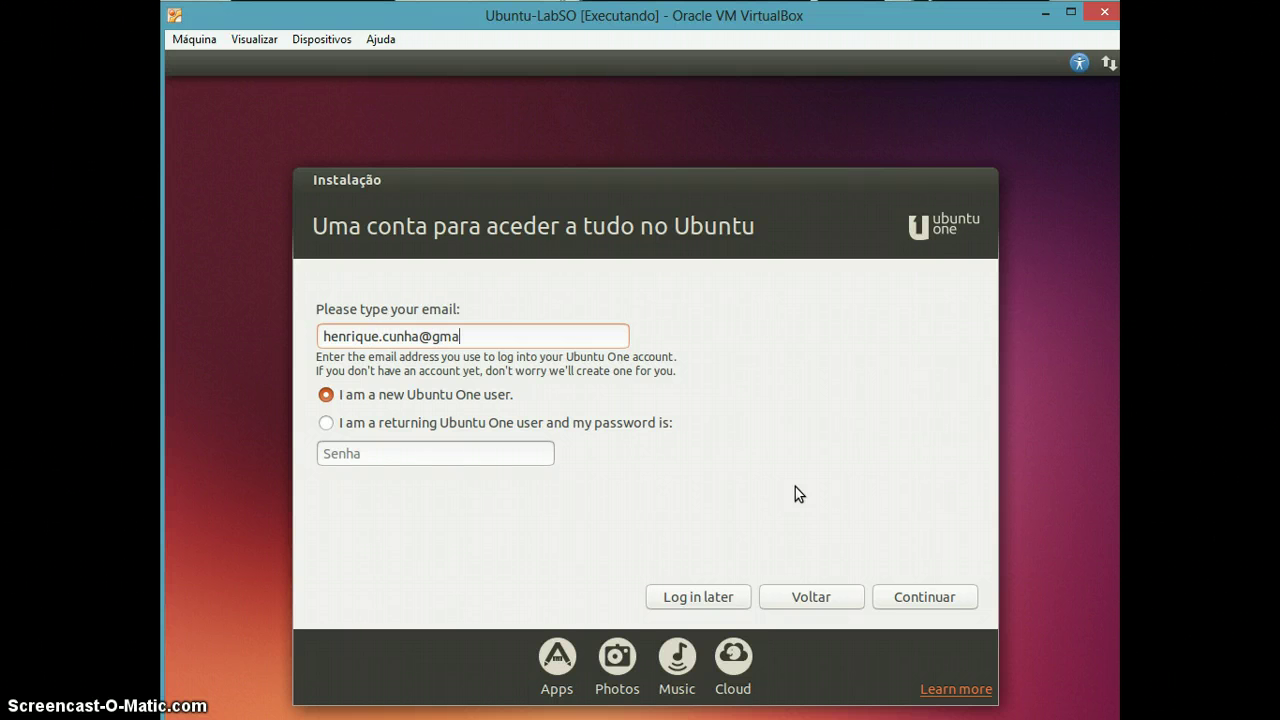
Enter the user's e-mail as a new Ubuntu One user and continue to the name field.
left_click(905, 600)
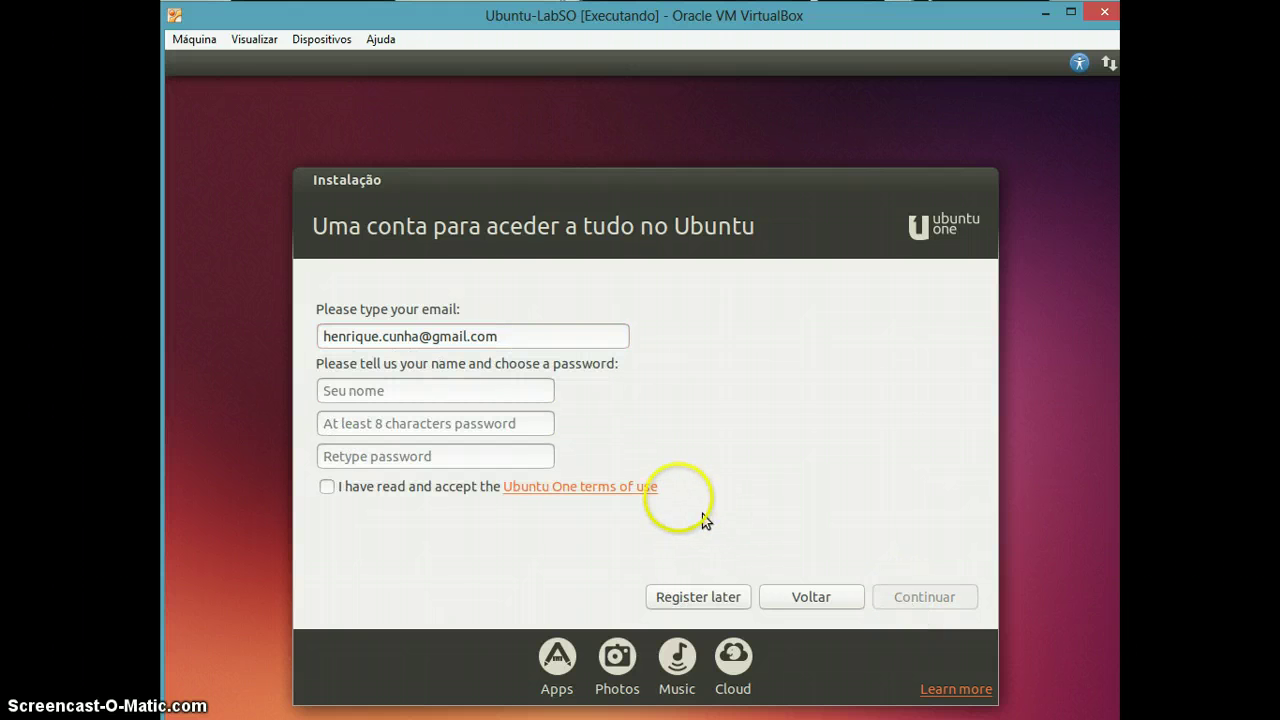
left_click(487, 389)
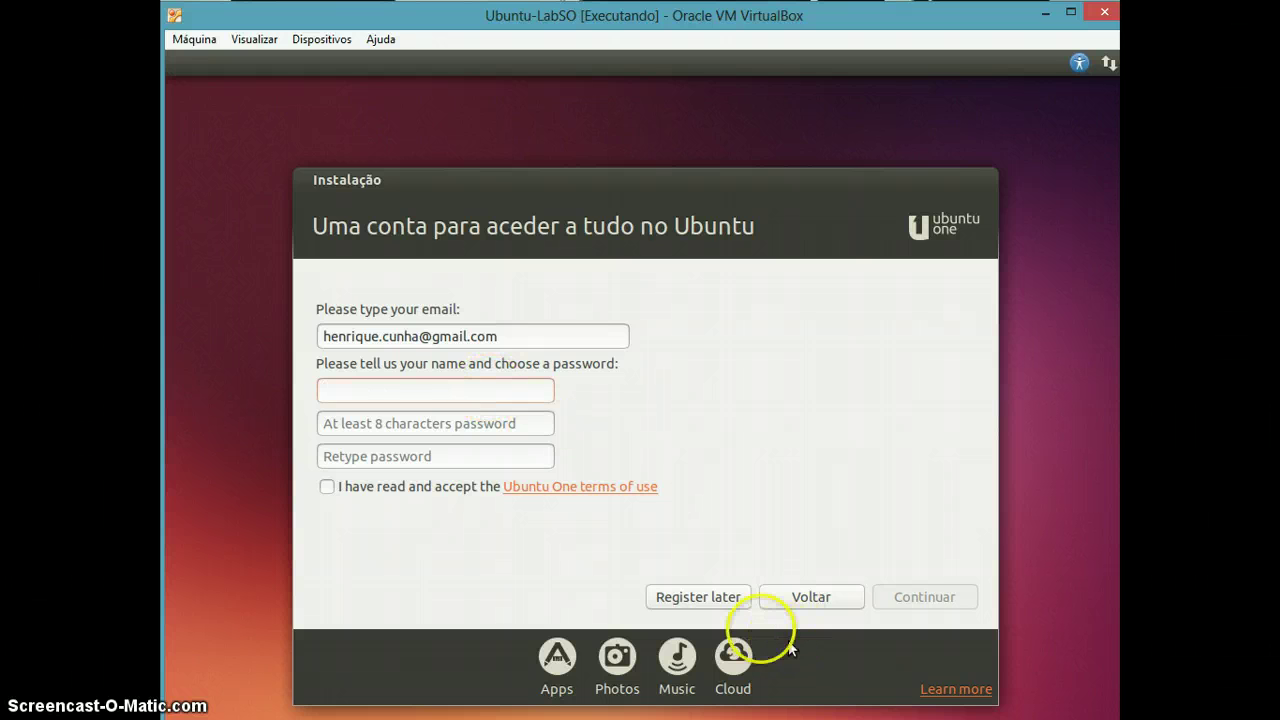
Choose 'Register later' and wait for 'Copiando arquivos...' to progress.
left_click(718, 606)
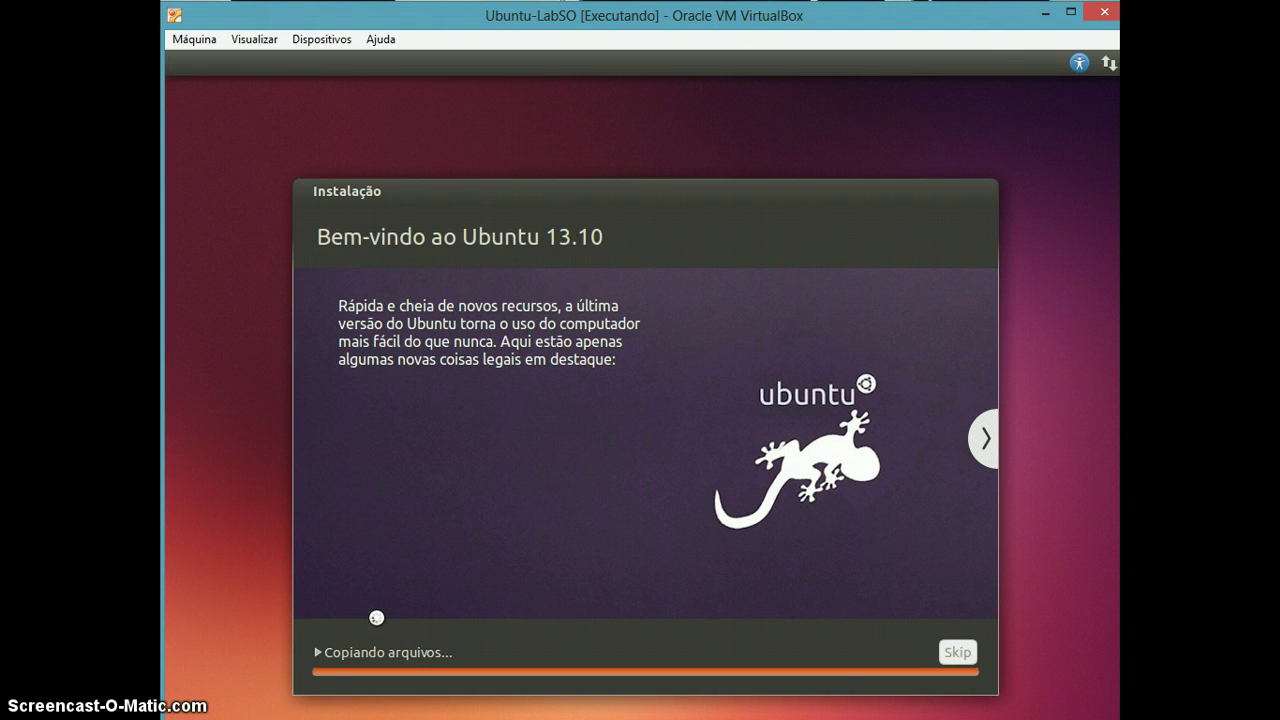
left_click(294, 686)
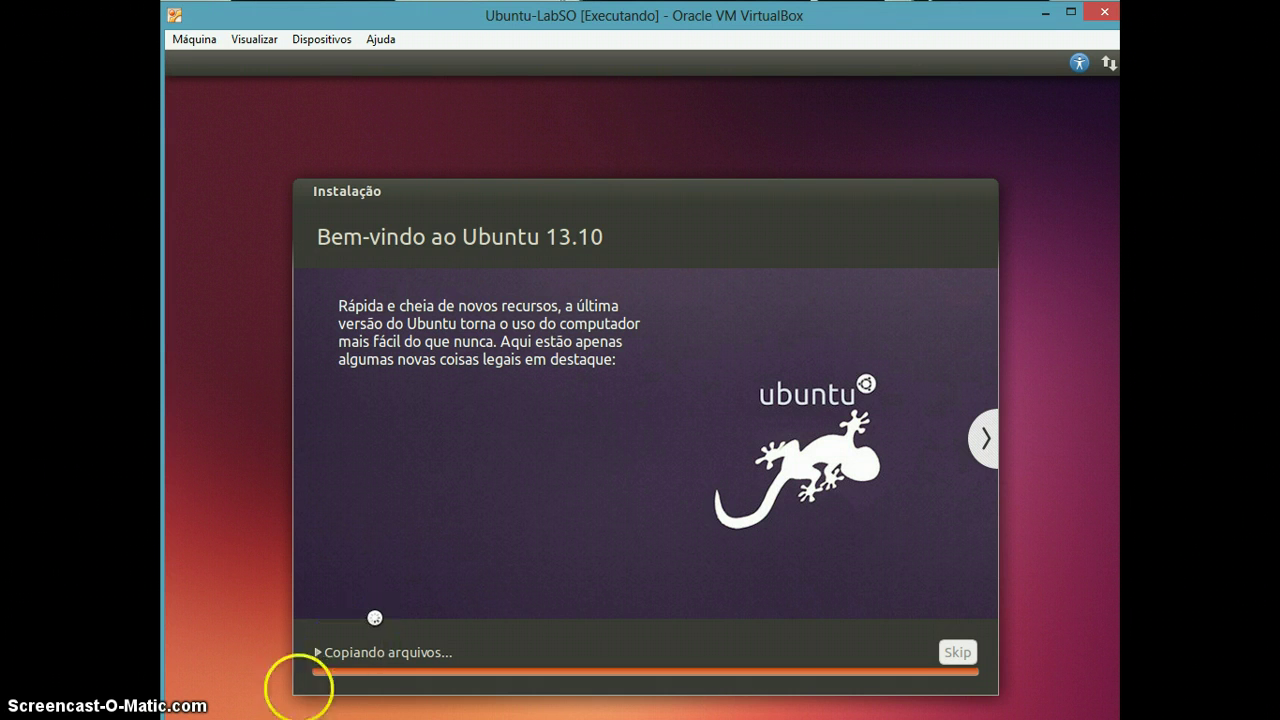